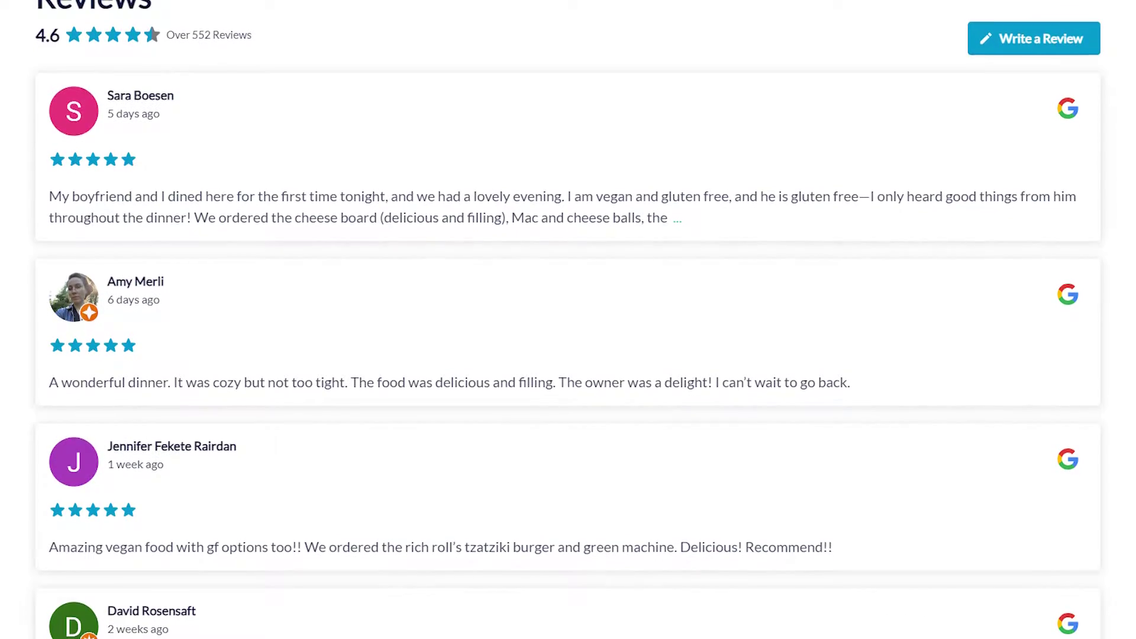
Upload Reviews-Feed-Pro-1.3.zip as a new plugin, install it and activate it.
{"action": "scroll", "coordinate": [568, 337], "scroll_direction": "down", "scroll_amount": 2}
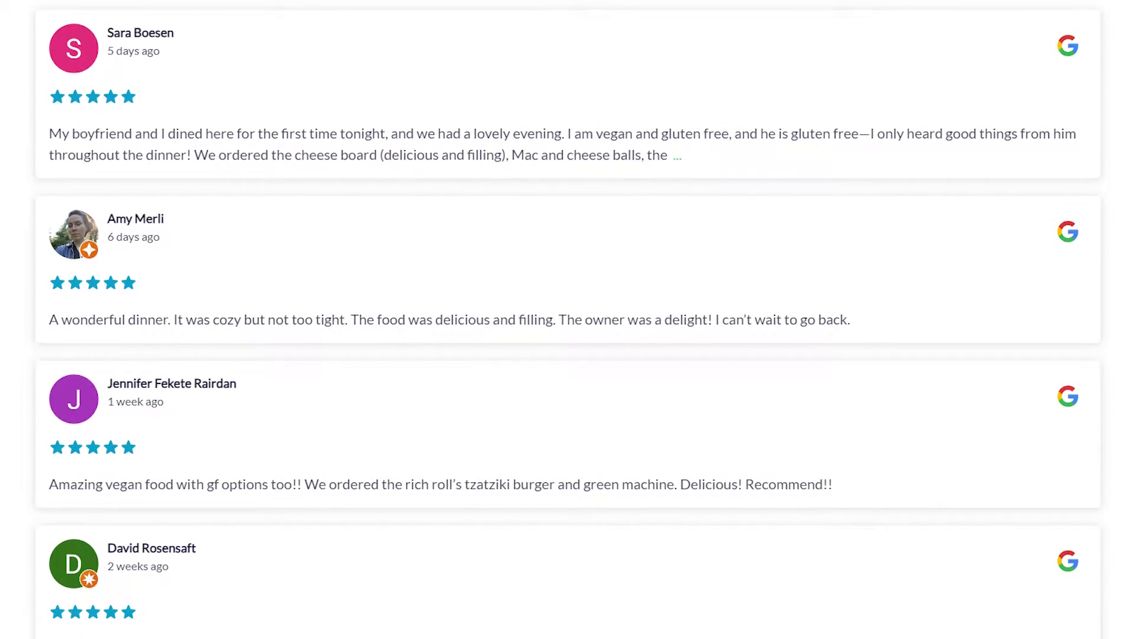
{"action": "scroll", "coordinate": [568, 338], "scroll_direction": "down", "scroll_amount": 1}
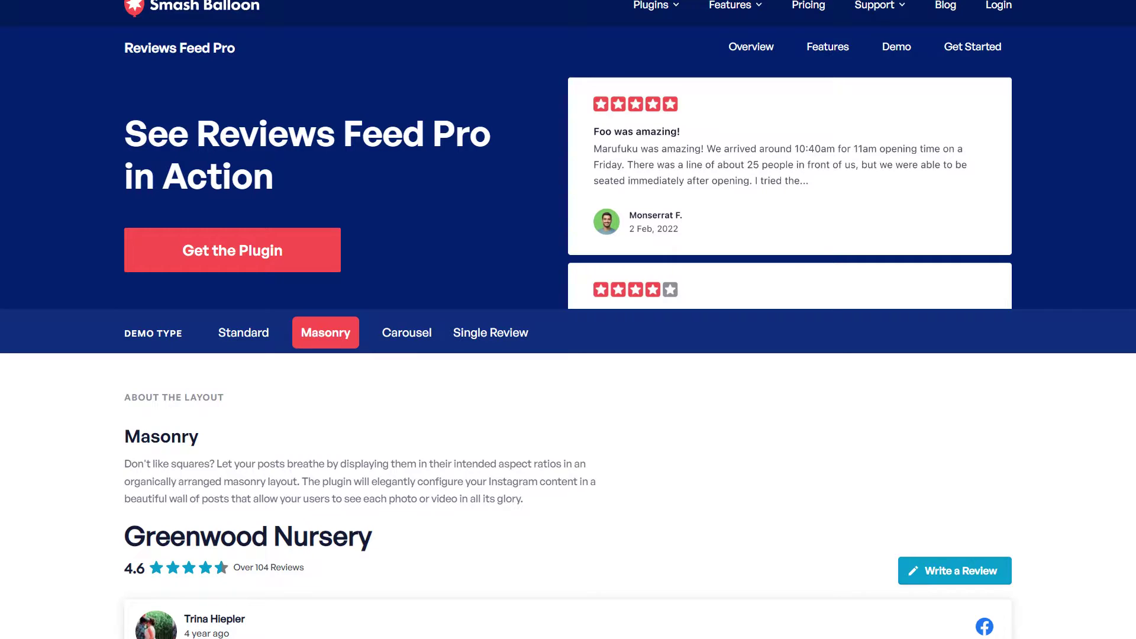
{"action": "scroll", "coordinate": [568, 337], "scroll_direction": "down", "scroll_amount": 3}
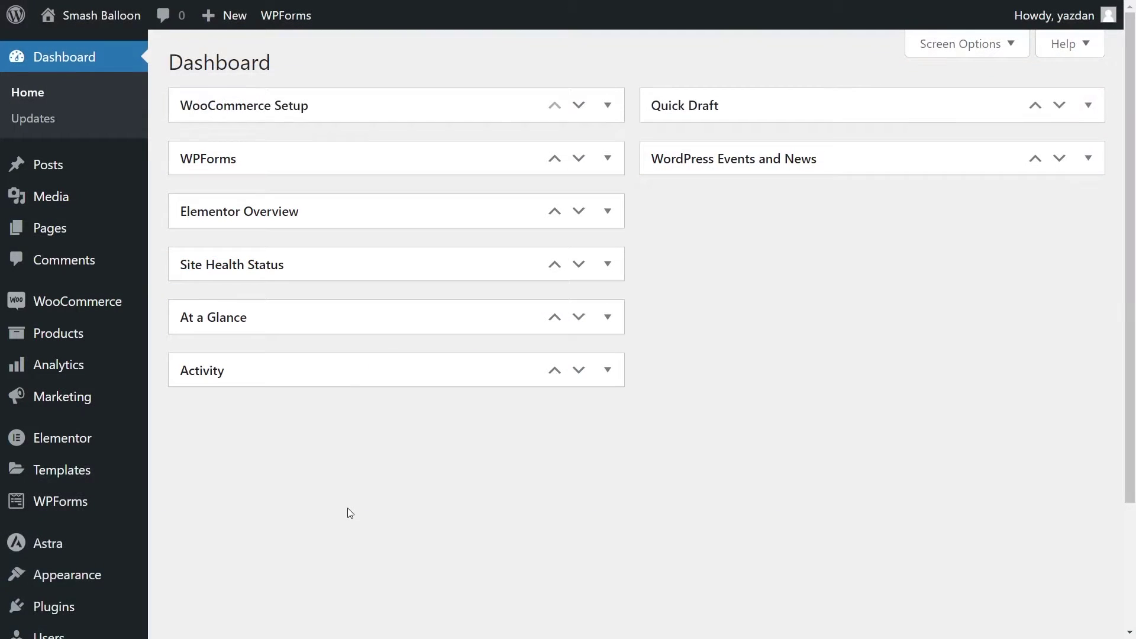
{"action": "scroll", "coordinate": [68, 535], "scroll_direction": "down", "scroll_amount": 1}
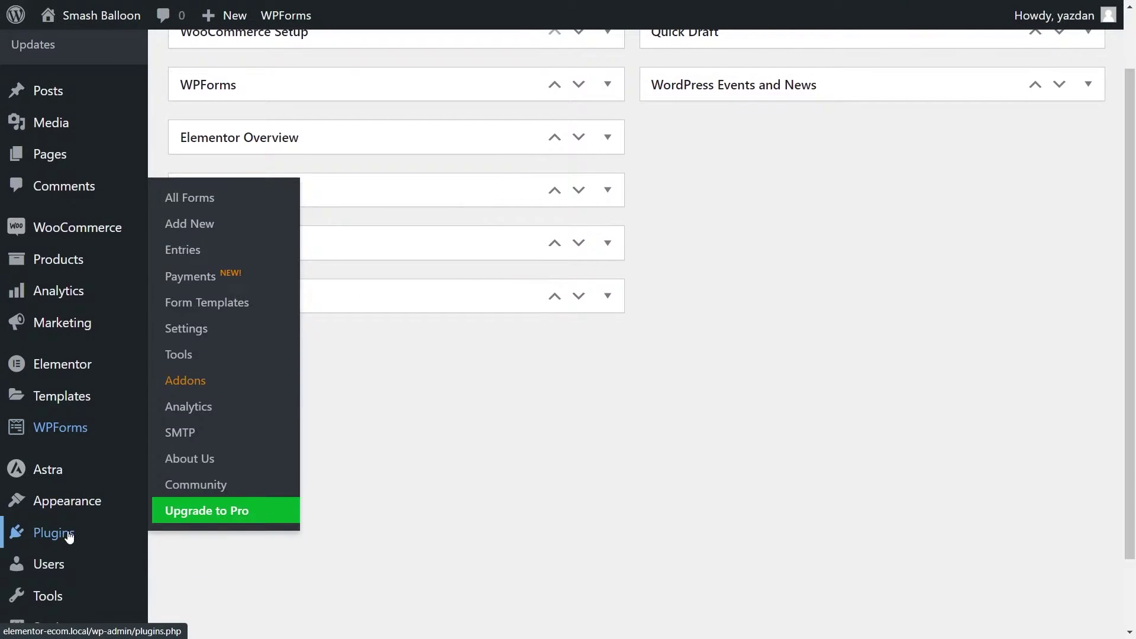
{"action": "mouse_move", "coordinate": [88, 535]}
{"action": "left_click", "coordinate": [177, 558]}
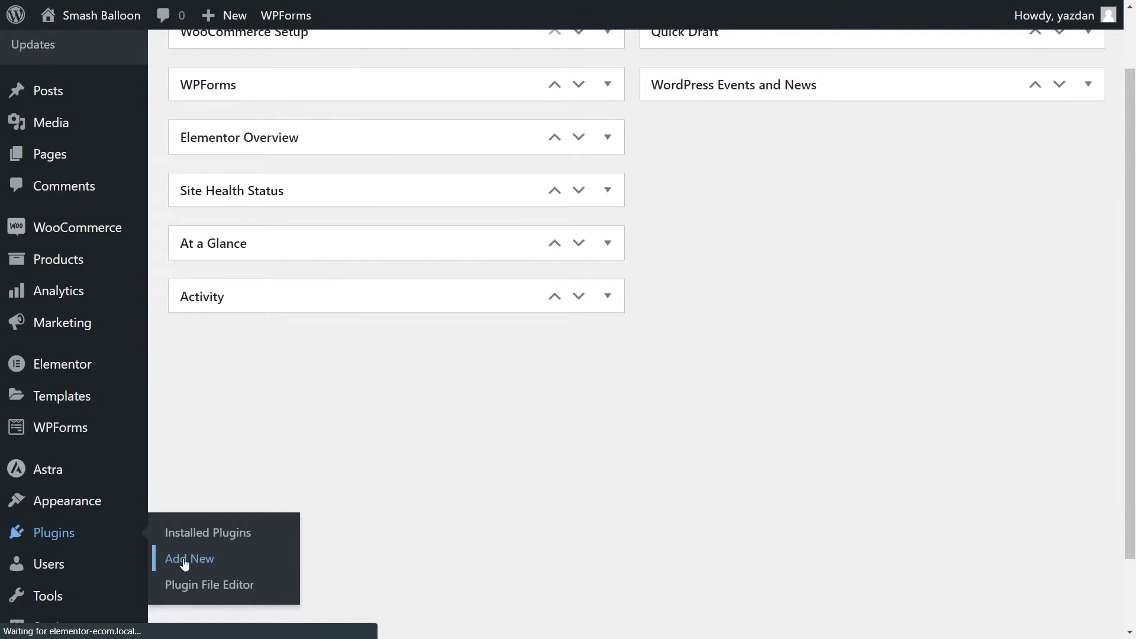
{"action": "left_click", "coordinate": [336, 62]}
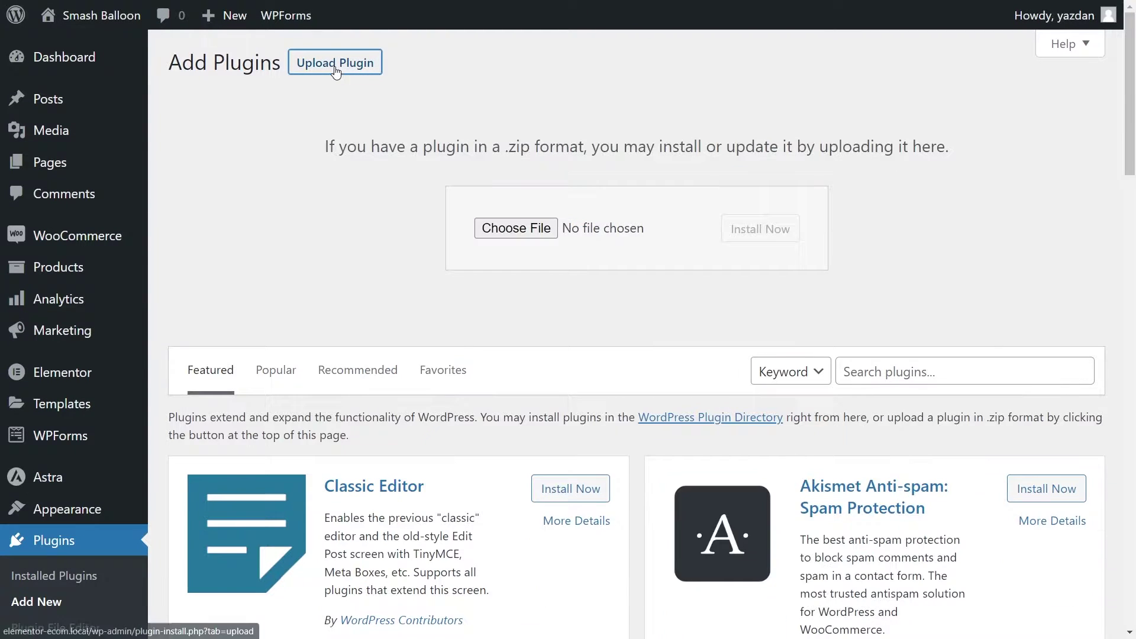
{"action": "left_click", "coordinate": [500, 230]}
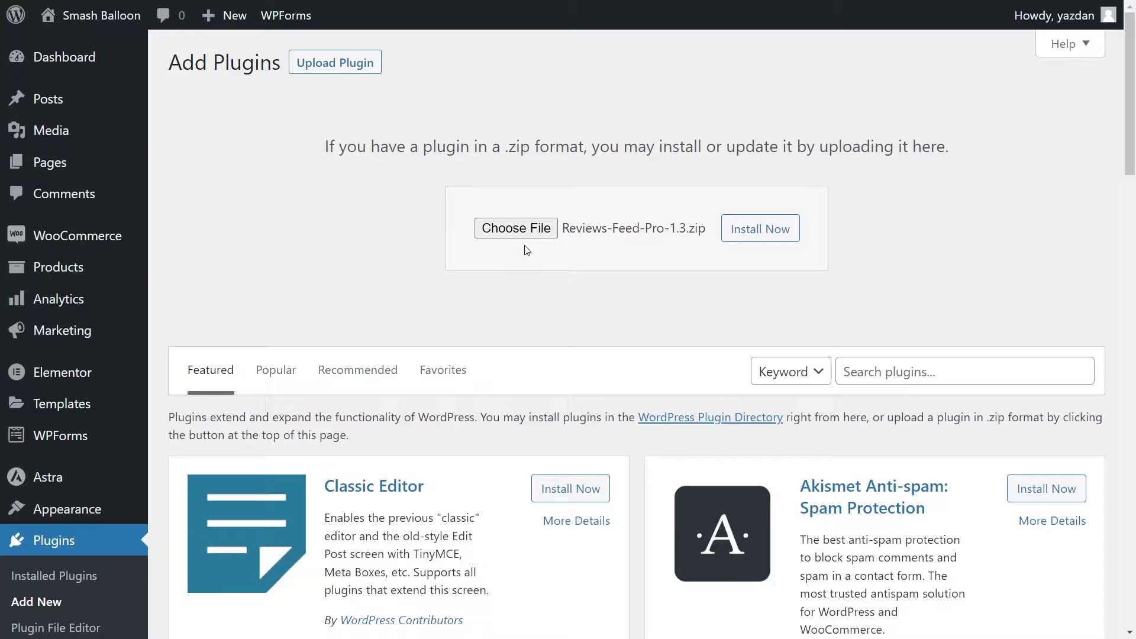
{"action": "left_click", "coordinate": [760, 234]}
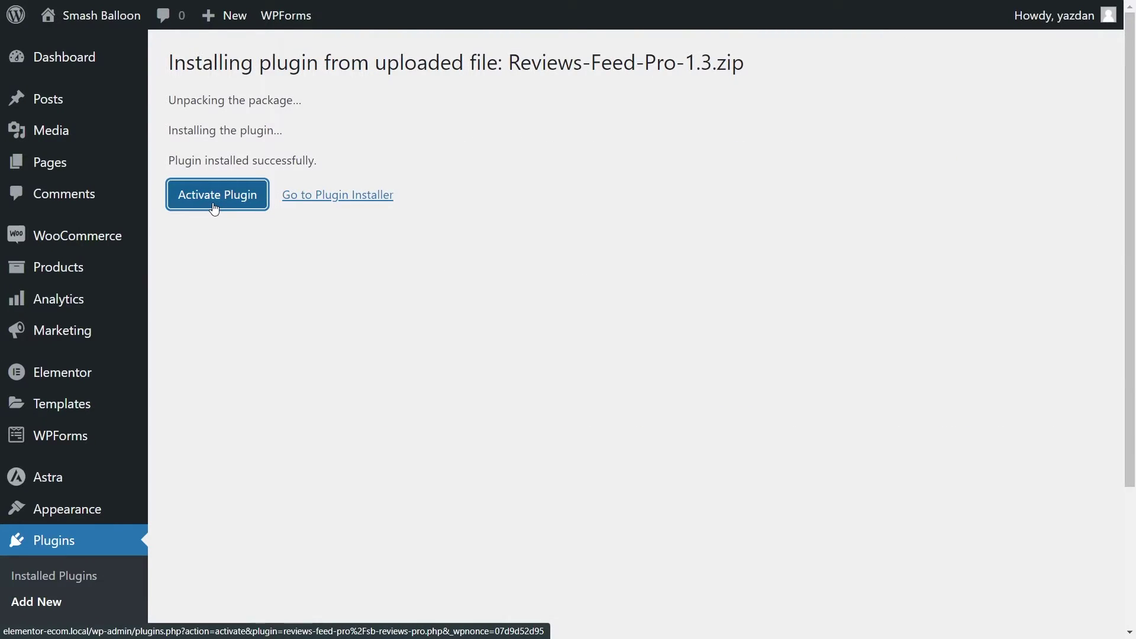
{"action": "left_click", "coordinate": [214, 205]}
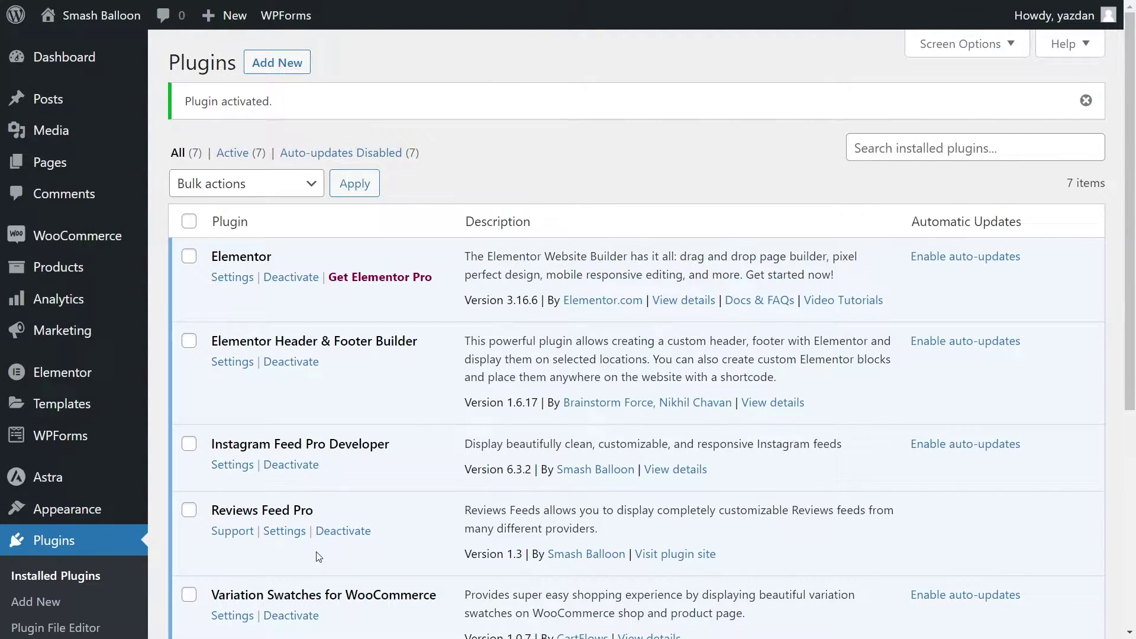
{"action": "scroll", "coordinate": [102, 550], "scroll_direction": "down", "scroll_amount": 3}
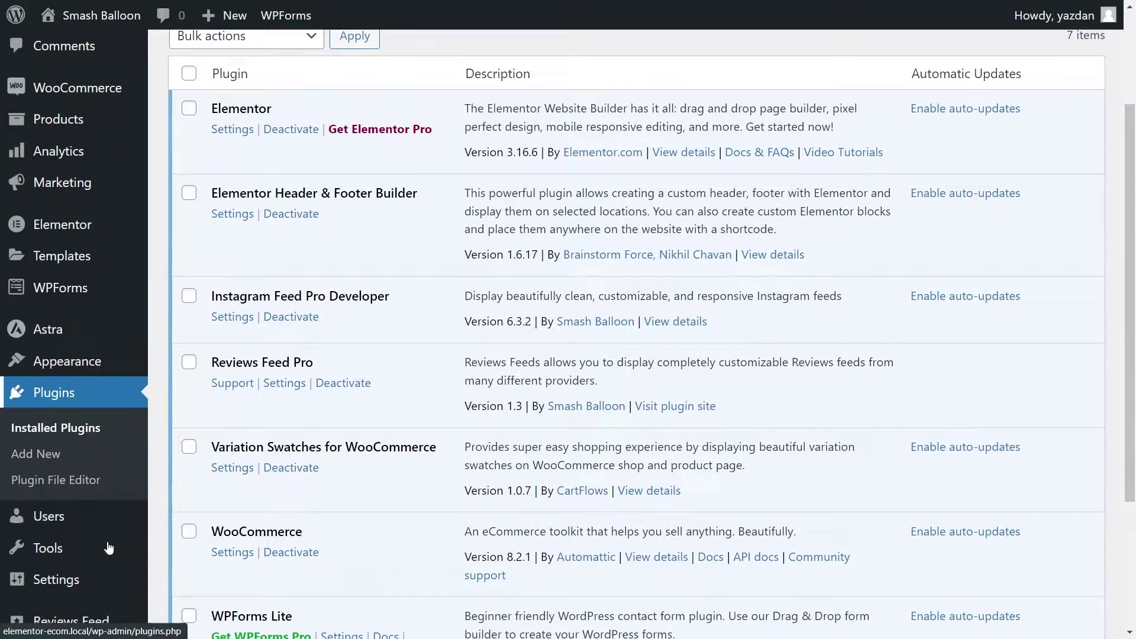
Paste the licence key into Reviews Feed's licence field and activate it.
{"action": "left_click", "coordinate": [79, 558]}
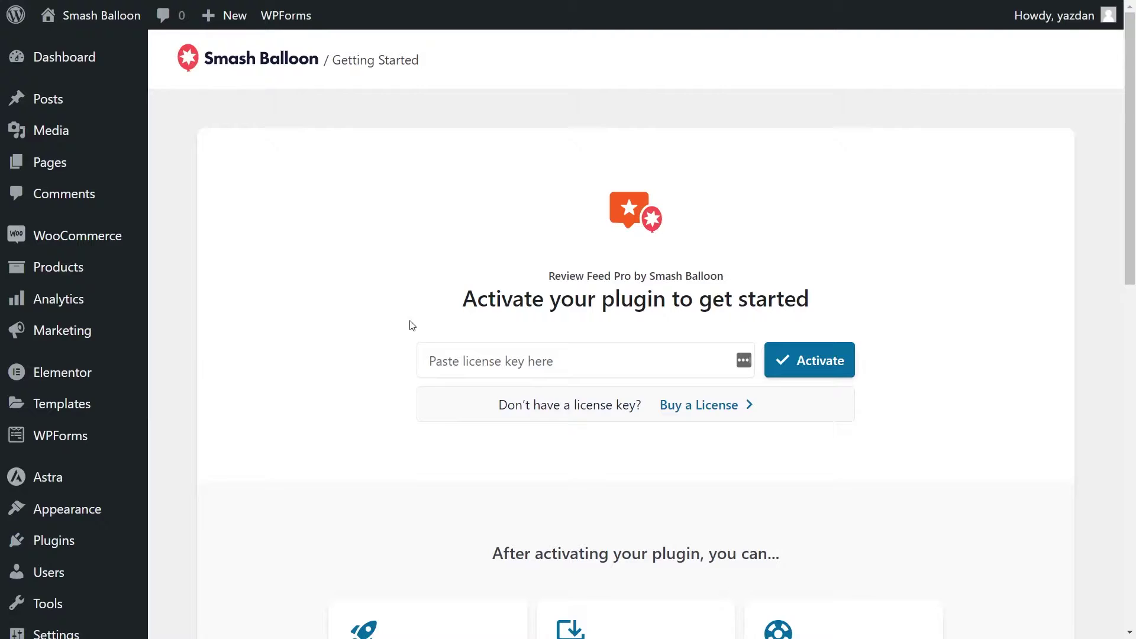
{"action": "left_click", "coordinate": [426, 360]}
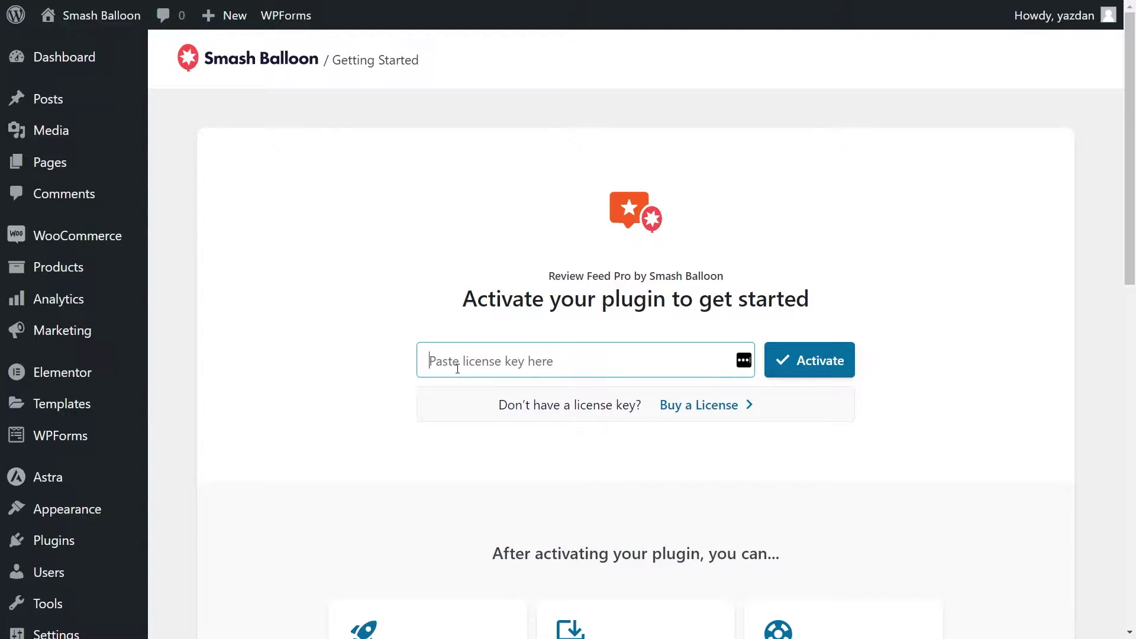
{"action": "key", "text": "ctrl+v"}
{"action": "left_click", "coordinate": [808, 364]}
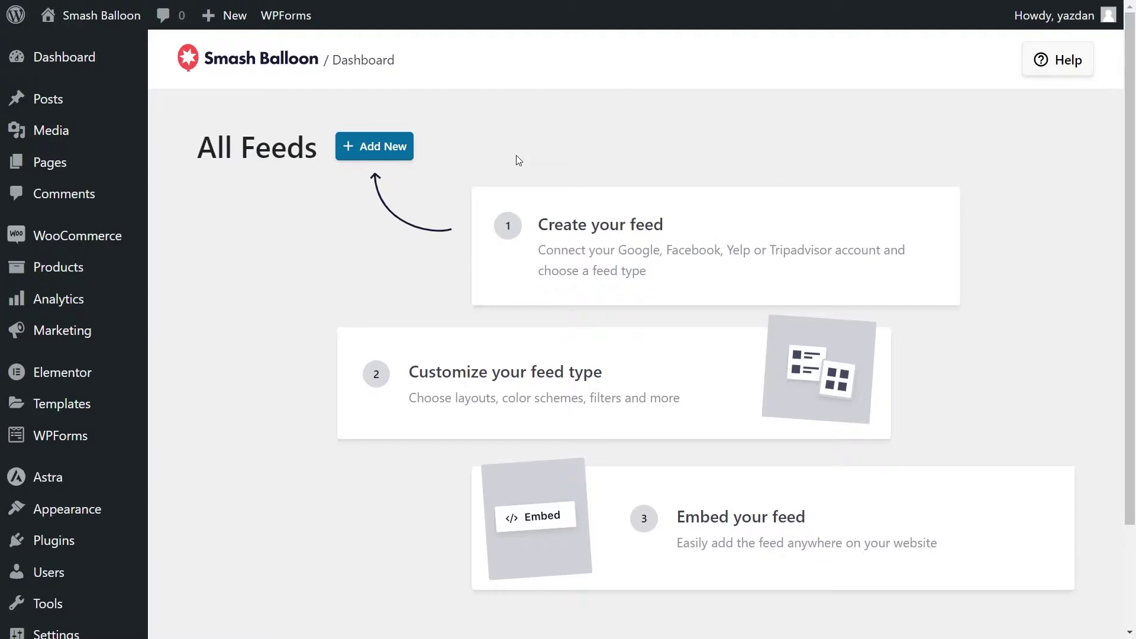
Start a new review feed with Google as the source and paste the Google API key.
{"action": "left_click", "coordinate": [374, 158]}
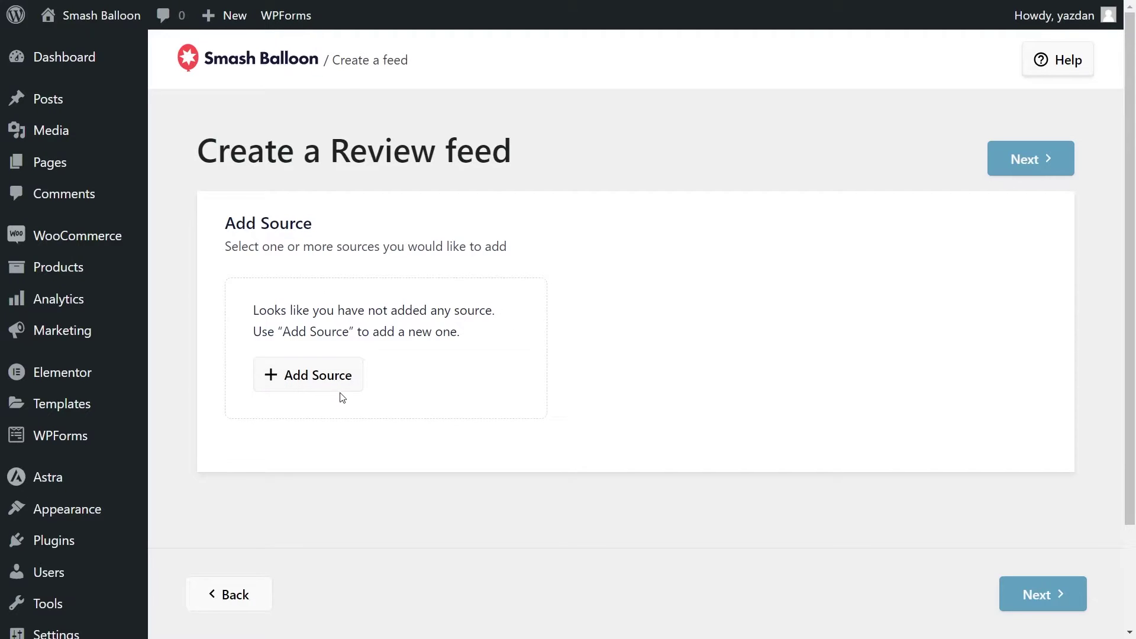
{"action": "left_click", "coordinate": [340, 391]}
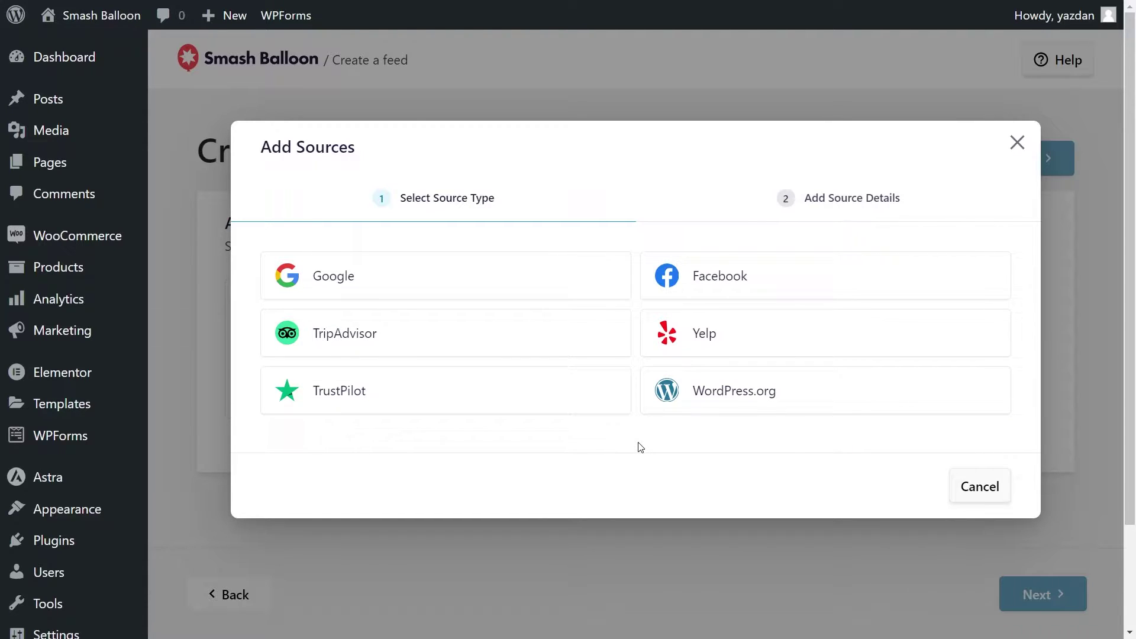
{"action": "left_click", "coordinate": [434, 290]}
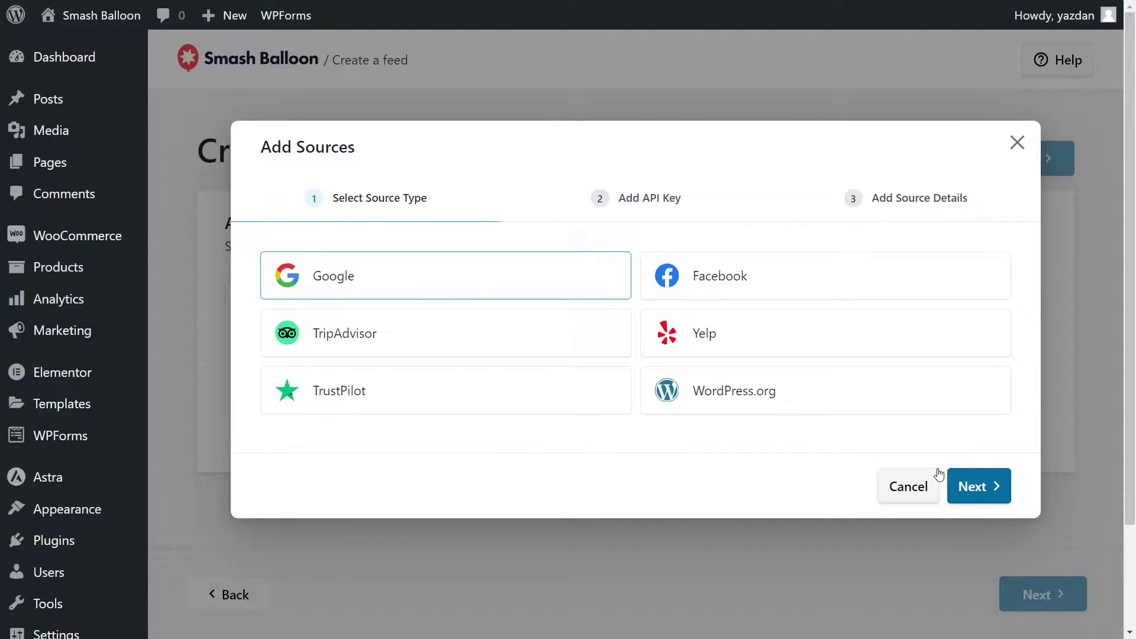
{"action": "left_click", "coordinate": [965, 486]}
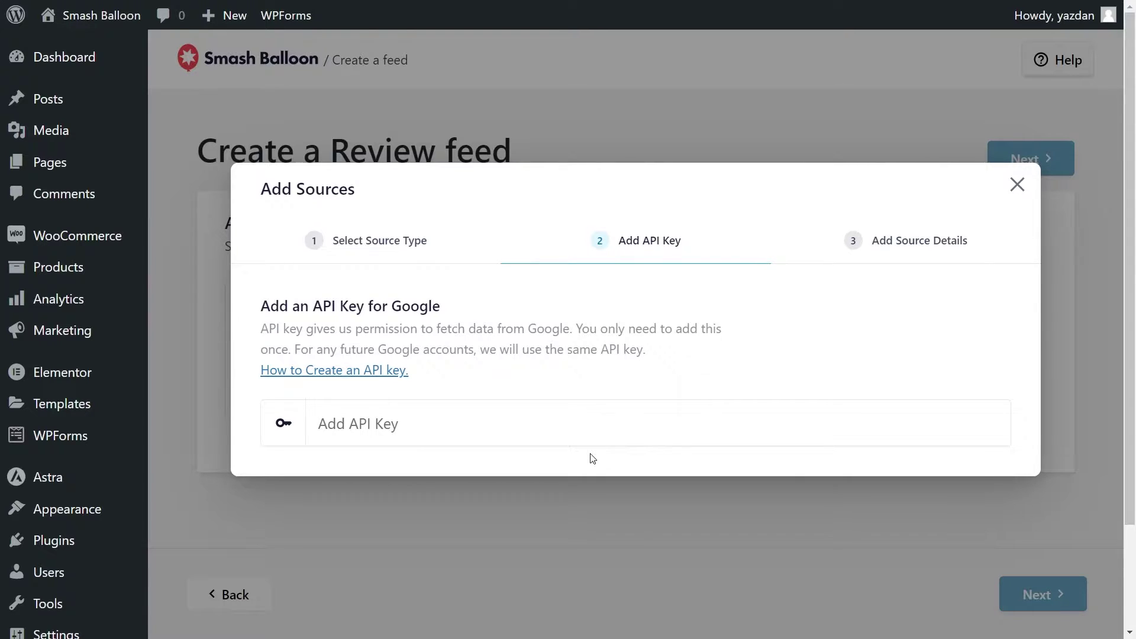
{"action": "left_click", "coordinate": [503, 423]}
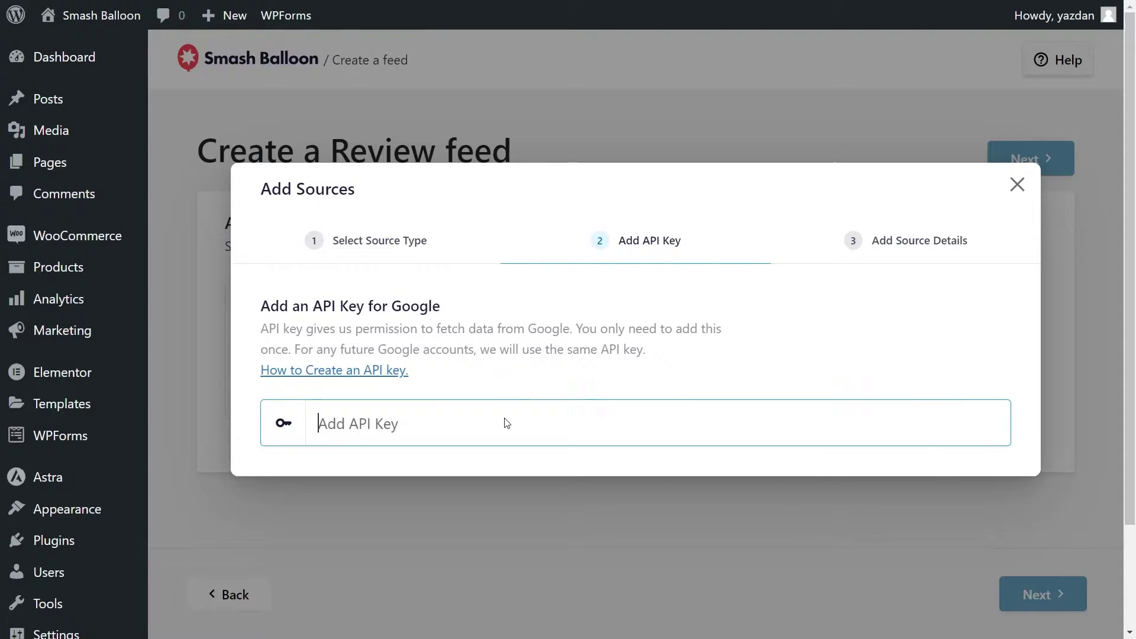
{"action": "key", "text": "ctrl+v"}
{"action": "left_click", "coordinate": [1000, 489]}
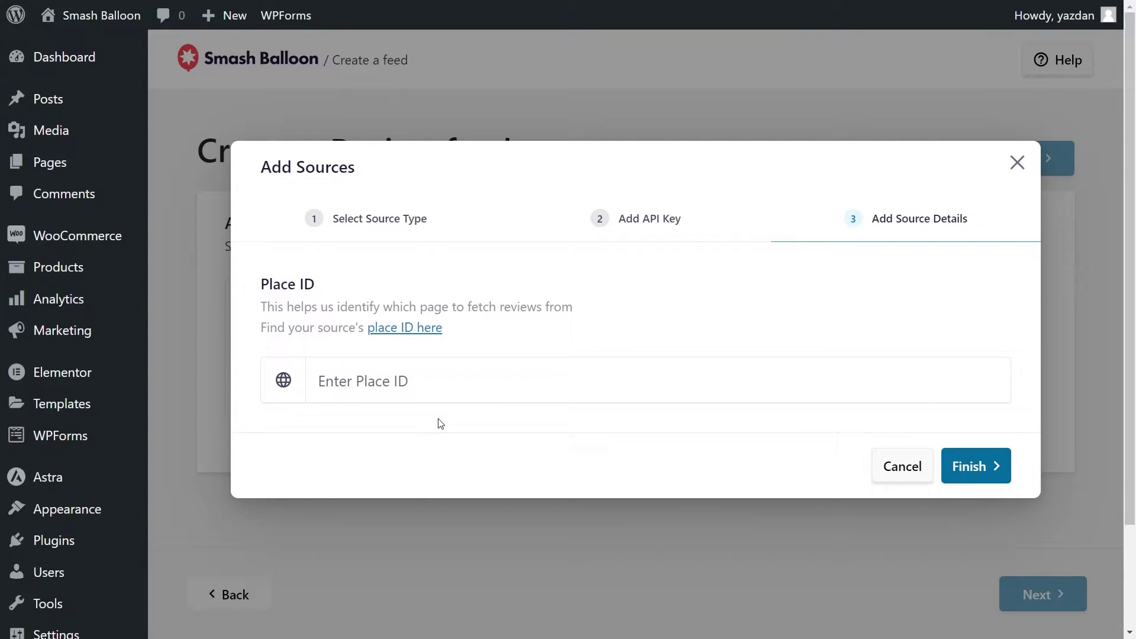
Search Google's Place ID finder for Organic Grill New York and select its West 3rd Street place ID.
{"action": "left_click", "coordinate": [382, 329]}
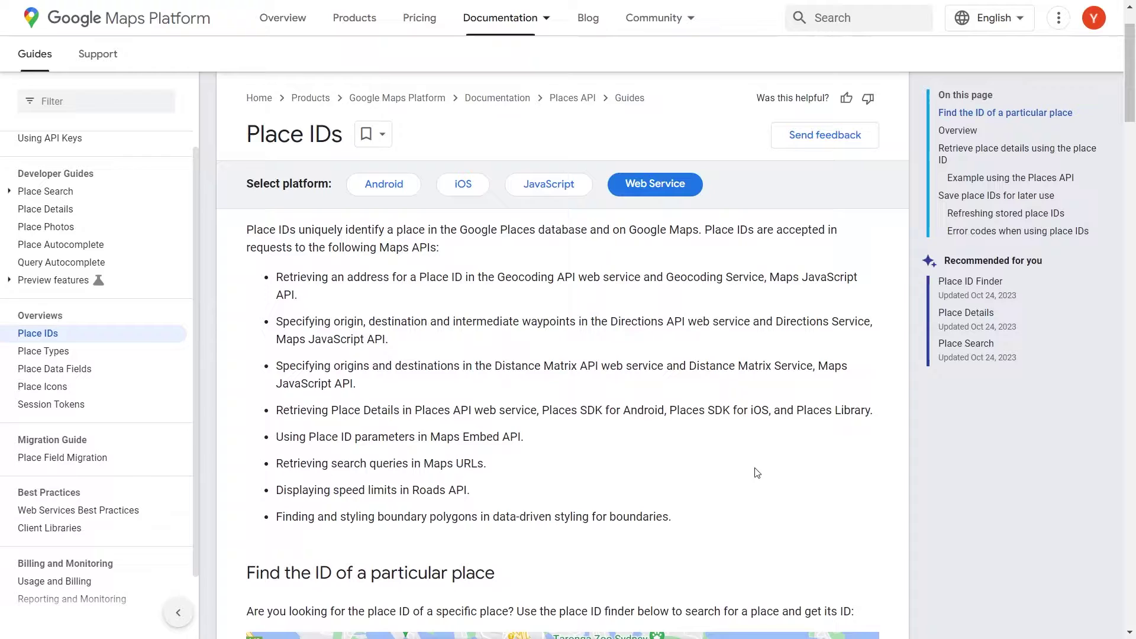
{"action": "scroll", "coordinate": [889, 475], "scroll_direction": "down", "scroll_amount": 7}
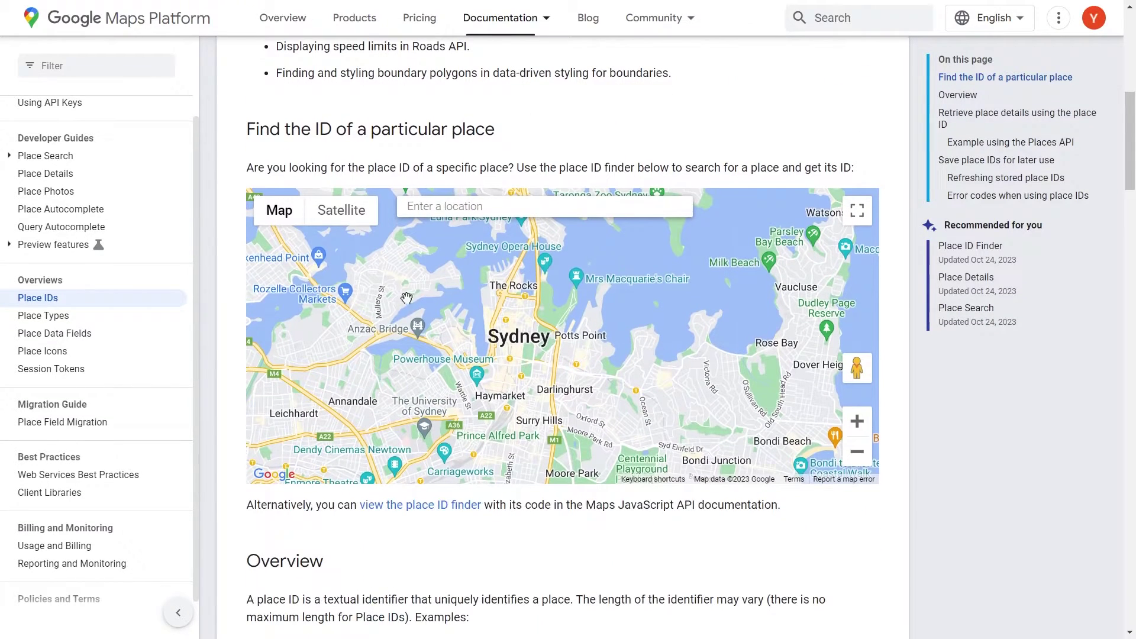
{"action": "left_click", "coordinate": [530, 204]}
{"action": "type", "text": "Organic Grill New York"}
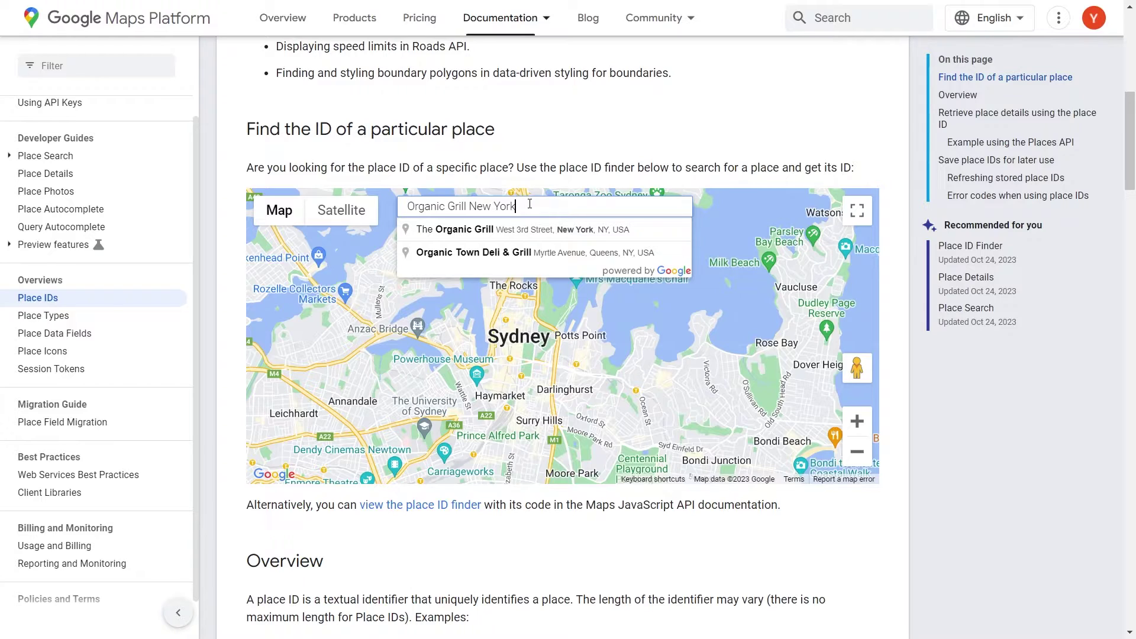
{"action": "left_click", "coordinate": [577, 234]}
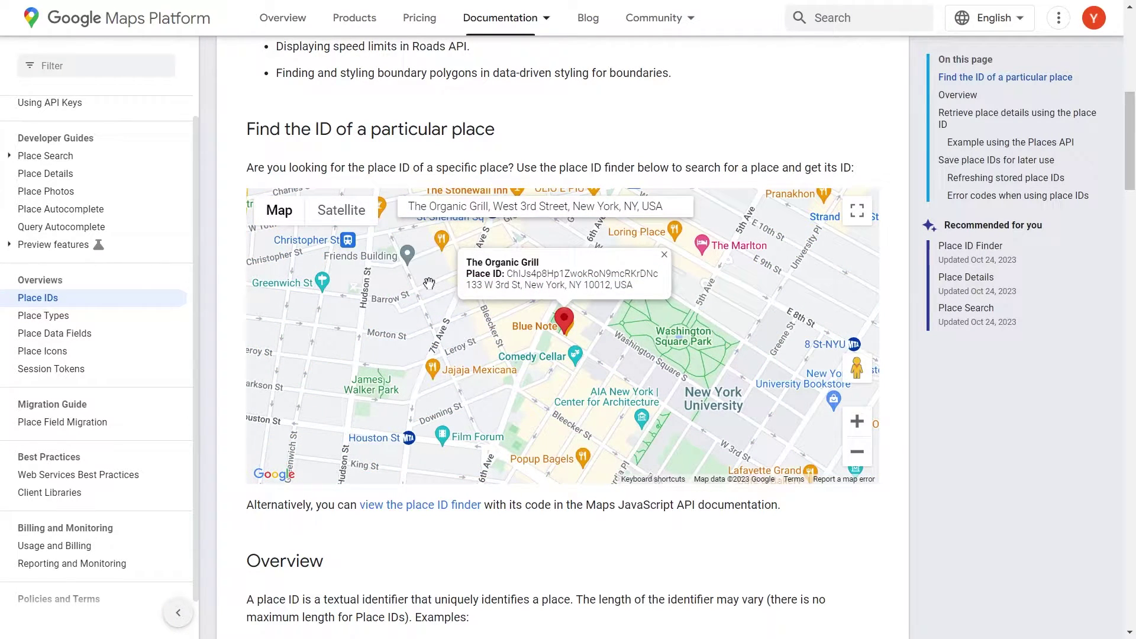
{"action": "double_click", "coordinate": [564, 274]}
{"action": "key", "text": "ctrl+c"}
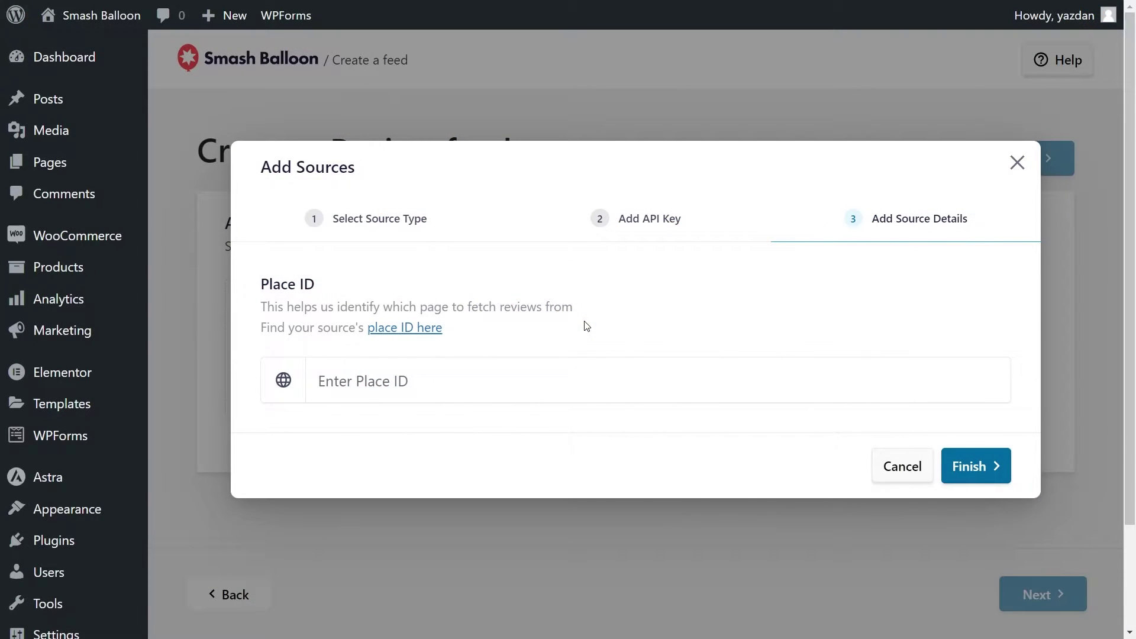
Paste The Organic Grill's place ID and finish adding it as a Google source.
{"action": "left_click", "coordinate": [413, 378]}
{"action": "key", "text": "ctrl+v"}
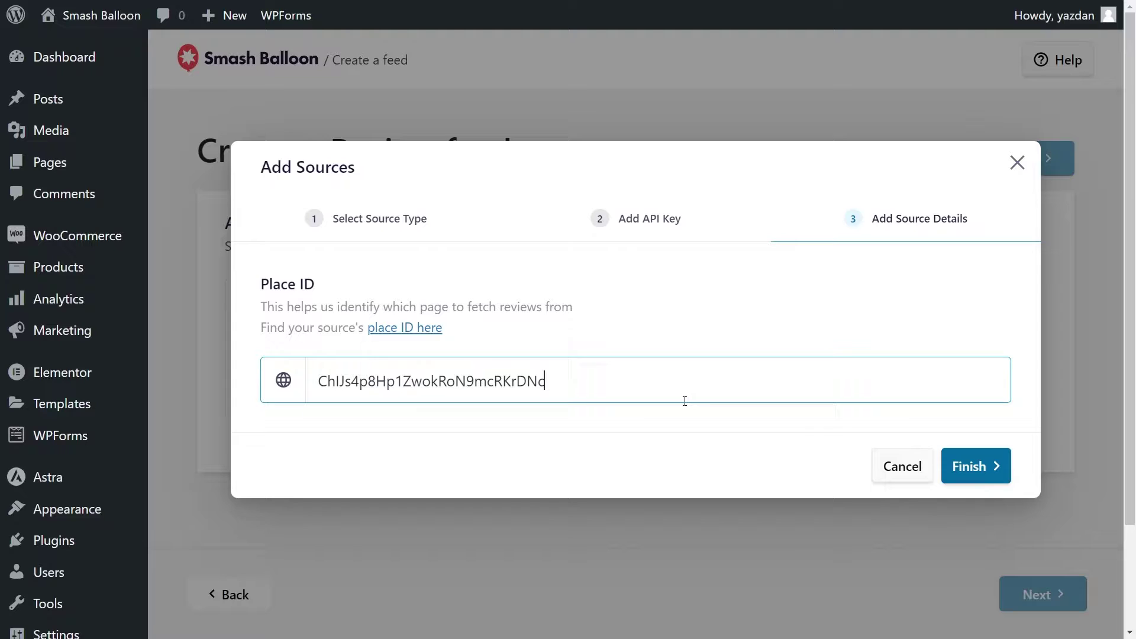
{"action": "left_click", "coordinate": [974, 467]}
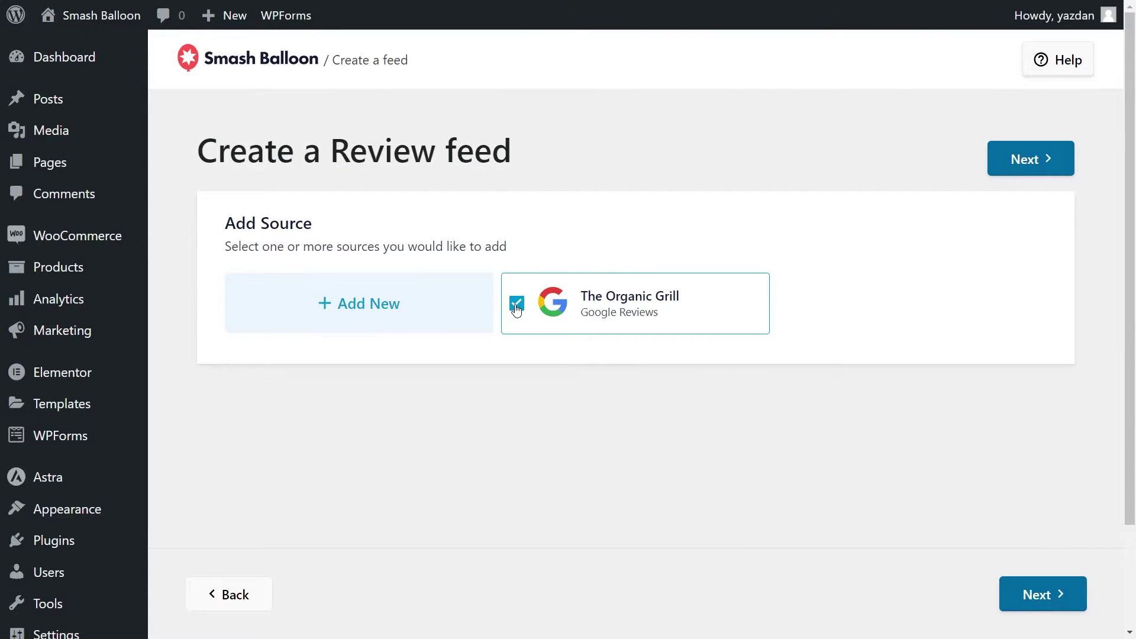
Continue with The Organic Grill source and choose the Simple Cards template.
{"action": "left_click", "coordinate": [1029, 159]}
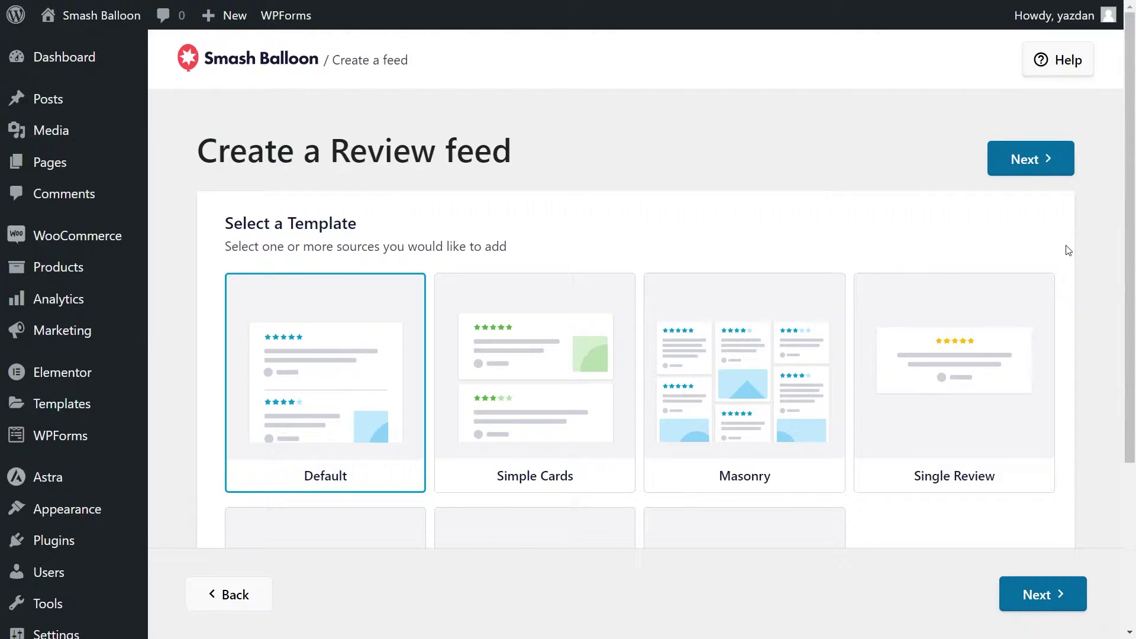
{"action": "scroll", "coordinate": [328, 413], "scroll_direction": "down", "scroll_amount": 3}
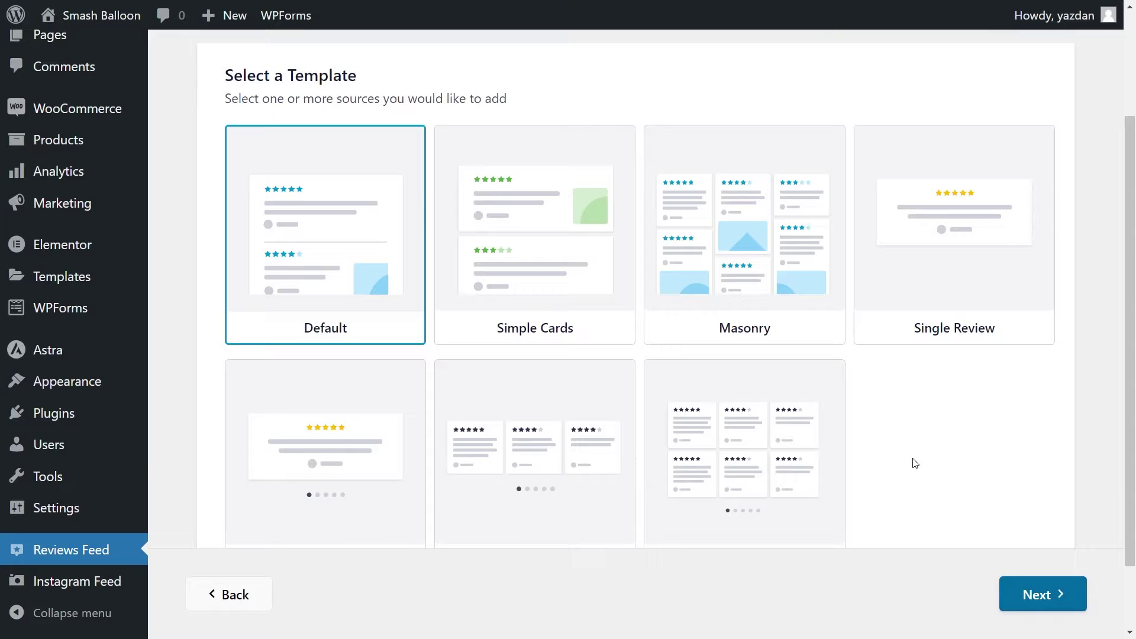
{"action": "left_click", "coordinate": [539, 310]}
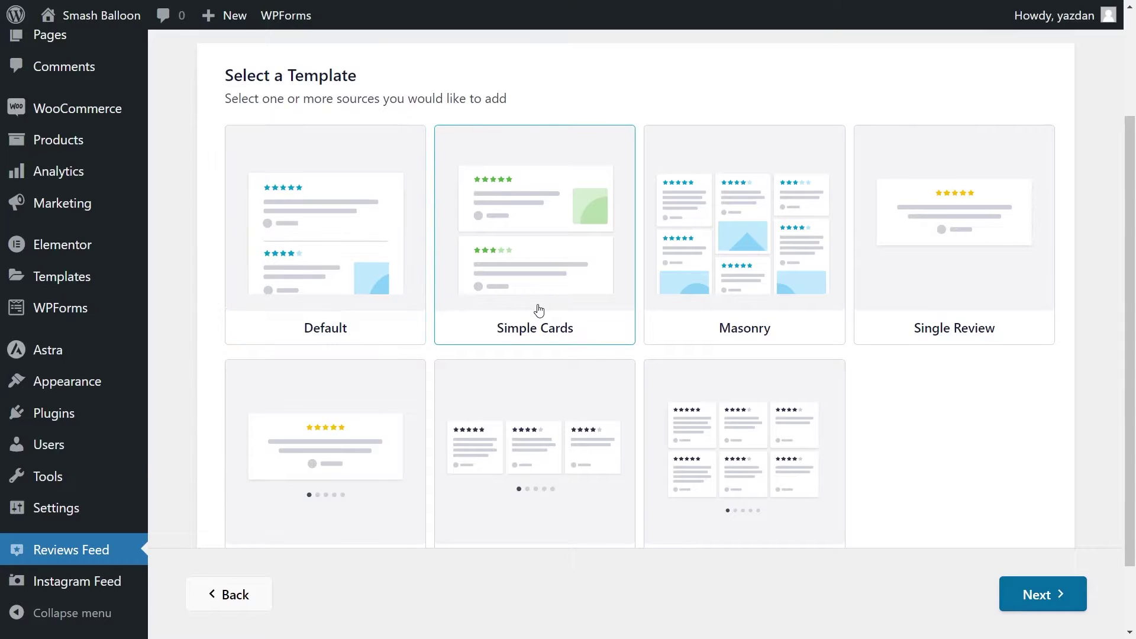
Open the feed editor and scroll through the Simple Cards preview of The Organic Grill's reviews.
{"action": "left_click", "coordinate": [1060, 601]}
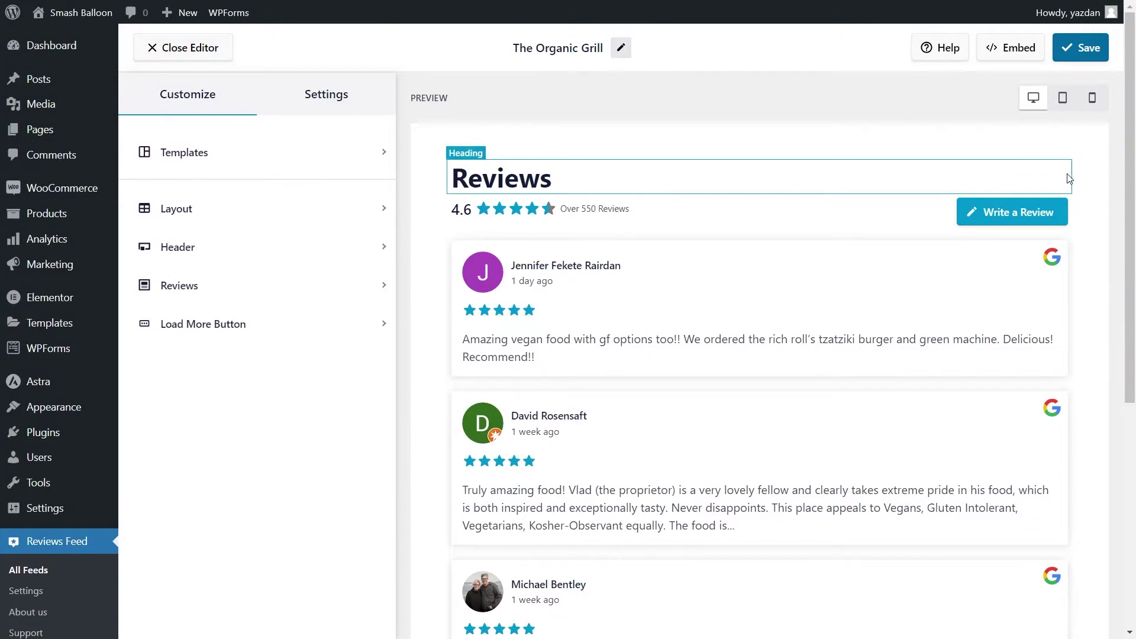
{"action": "scroll", "coordinate": [1103, 196], "scroll_direction": "down", "scroll_amount": 1}
{"action": "scroll", "coordinate": [1104, 196], "scroll_direction": "down", "scroll_amount": 5}
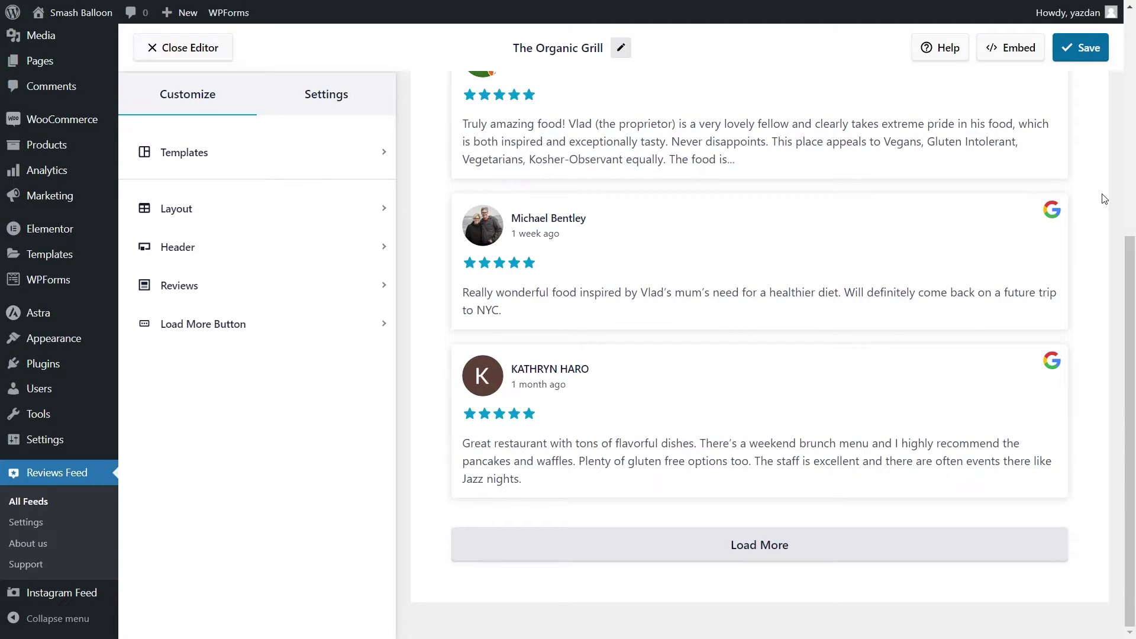
{"action": "scroll", "coordinate": [1103, 198], "scroll_direction": "up", "scroll_amount": 5}
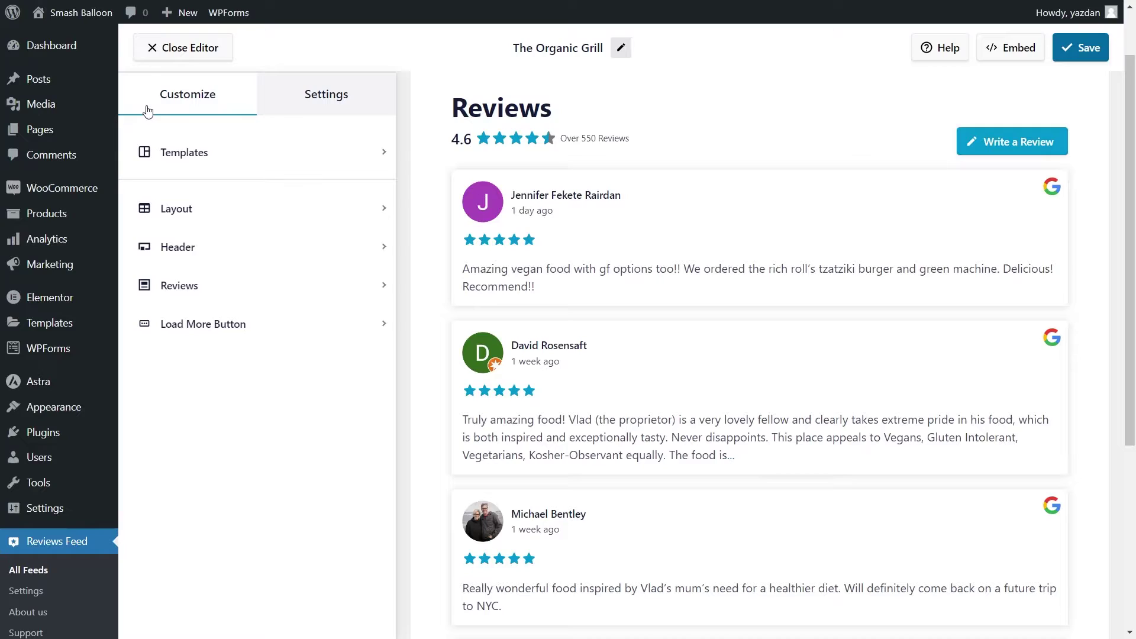
Try the Masonry and Carousel layouts, then return the feed to List layout.
{"action": "left_click", "coordinate": [188, 209]}
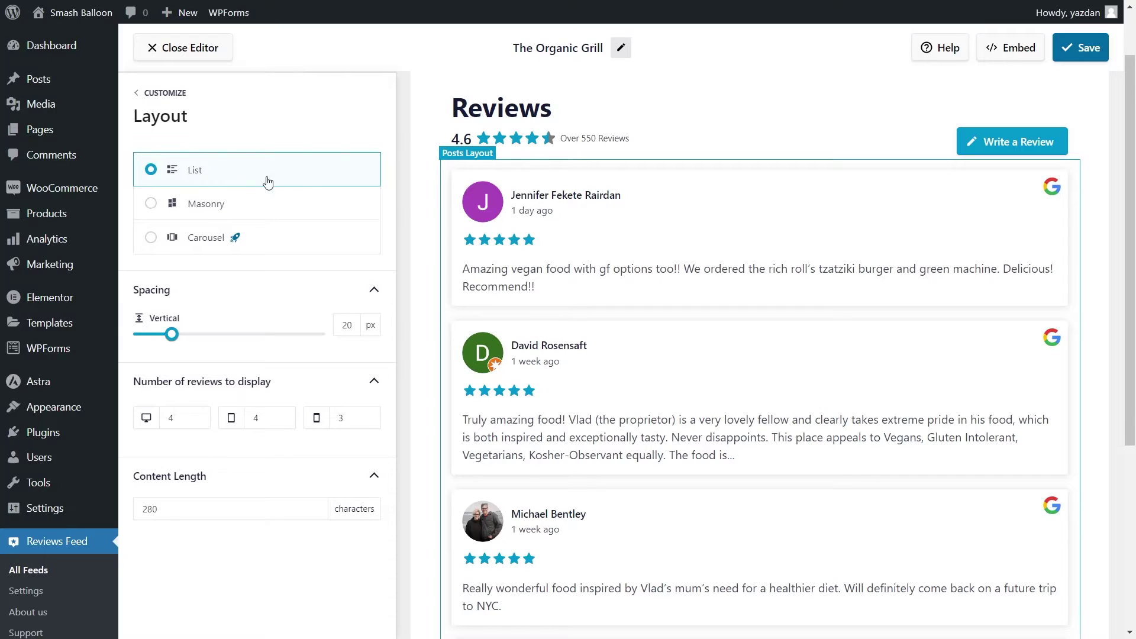
{"action": "scroll", "coordinate": [400, 199], "scroll_direction": "down", "scroll_amount": 5}
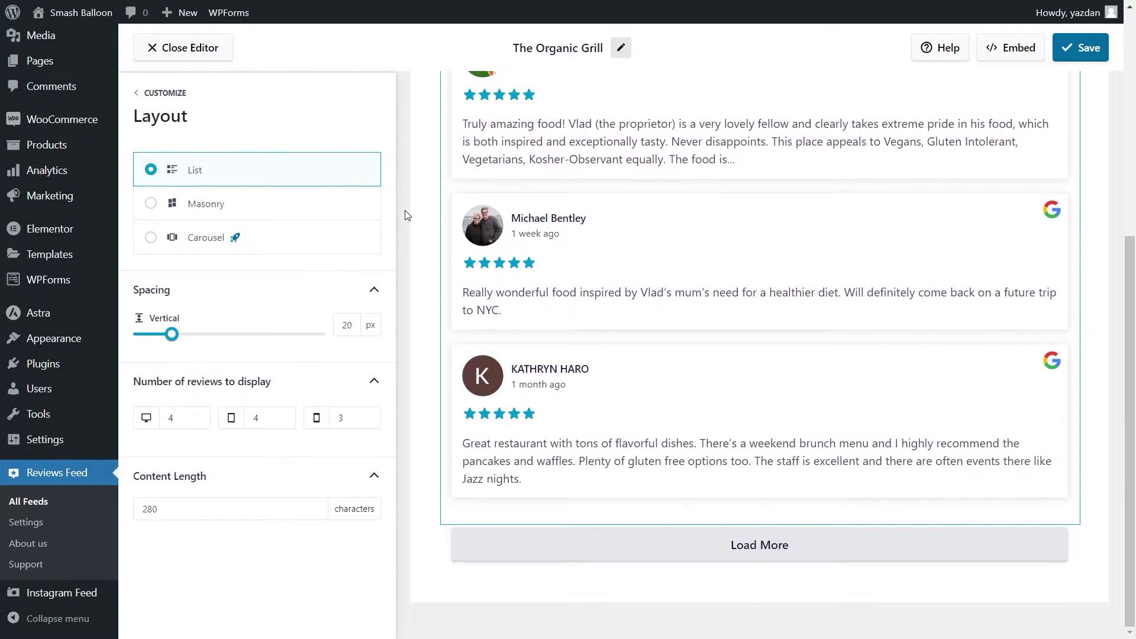
{"action": "left_click", "coordinate": [301, 203]}
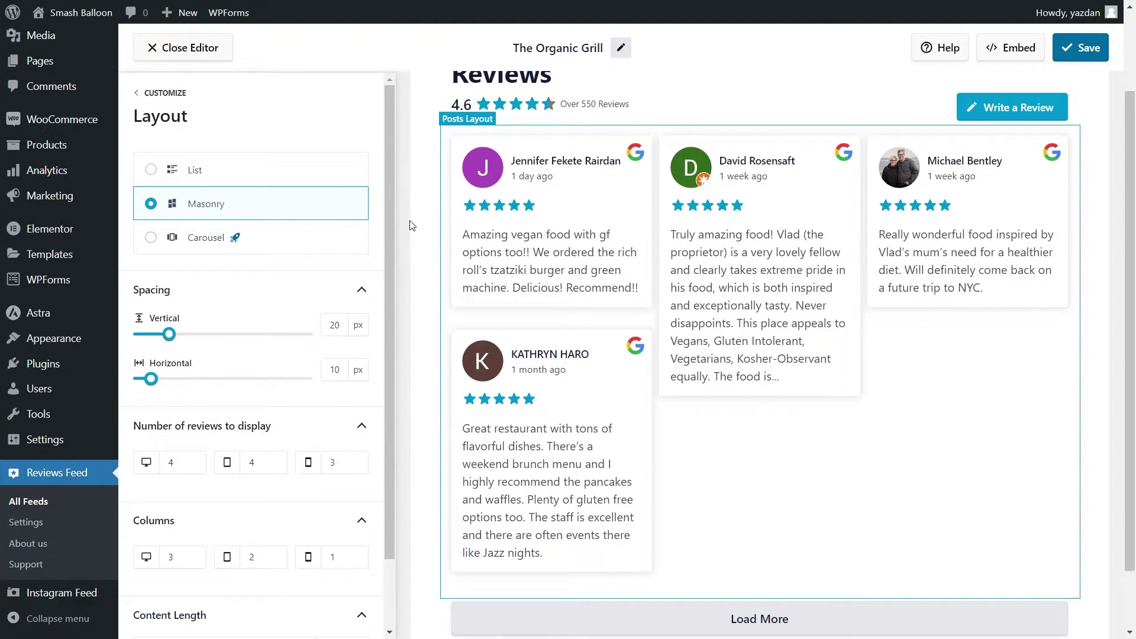
{"action": "left_click", "coordinate": [260, 239]}
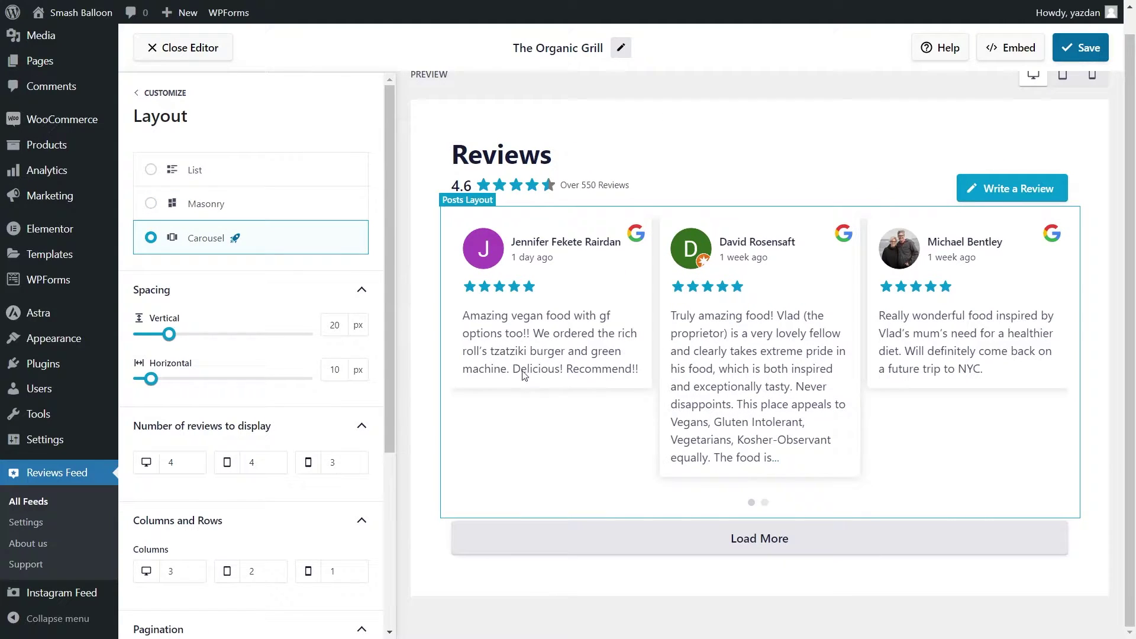
{"action": "left_click", "coordinate": [763, 504]}
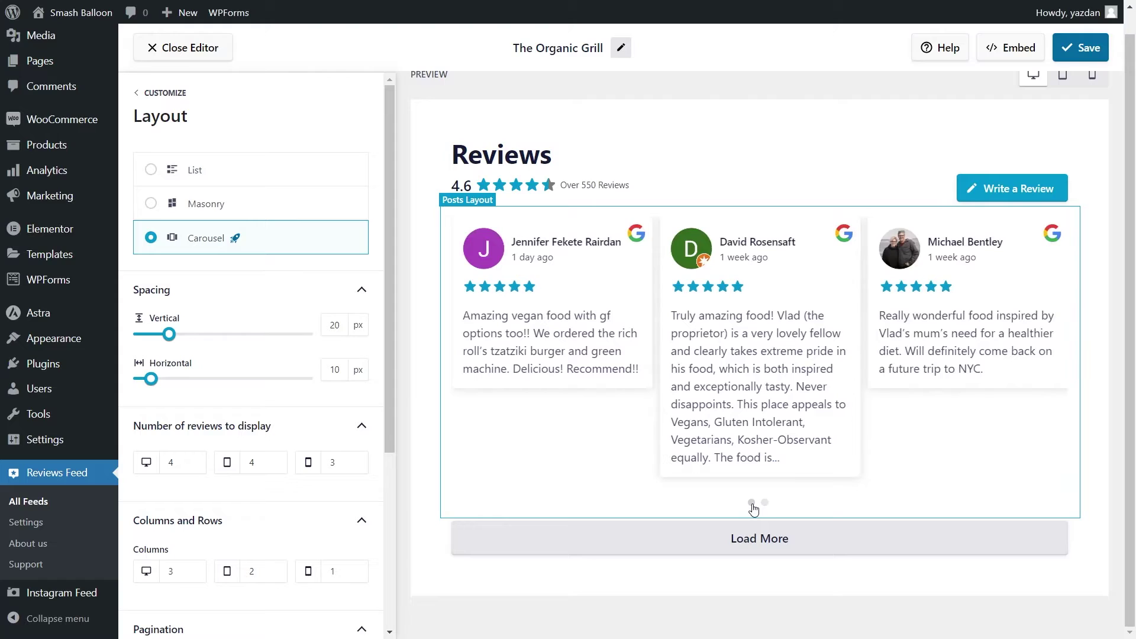
{"action": "left_click", "coordinate": [280, 182]}
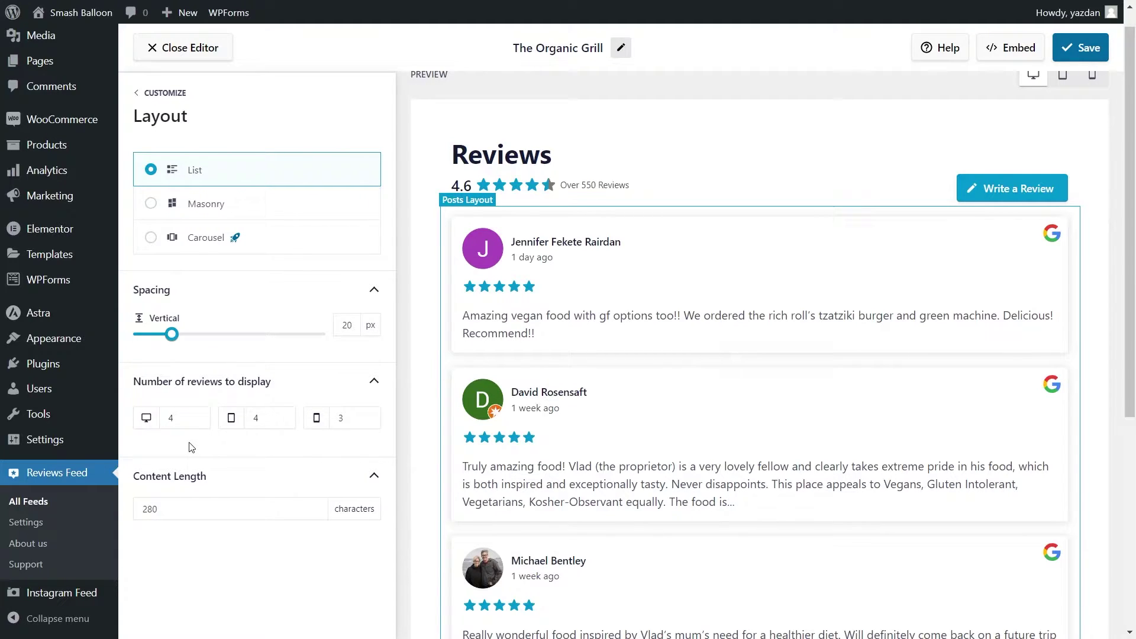
Set the desktop review count to 4 and save the feed.
{"action": "left_click", "coordinate": [196, 421]}
{"action": "scroll", "coordinate": [416, 438], "scroll_direction": "down", "scroll_amount": 5}
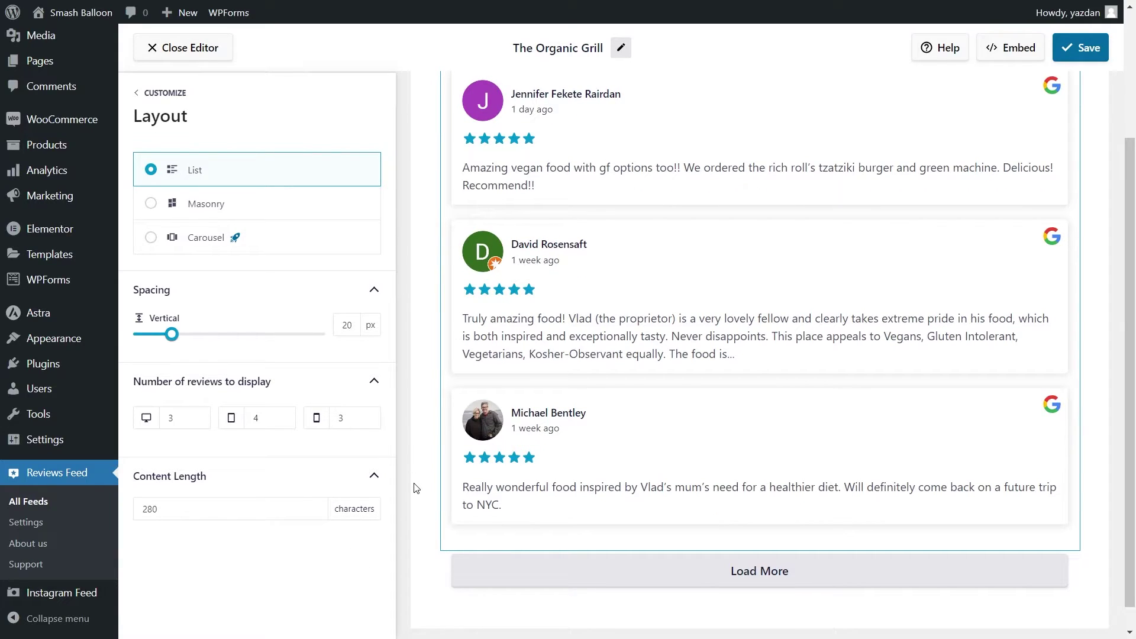
{"action": "left_click", "coordinate": [196, 415]}
{"action": "scroll", "coordinate": [436, 375], "scroll_direction": "up", "scroll_amount": 4}
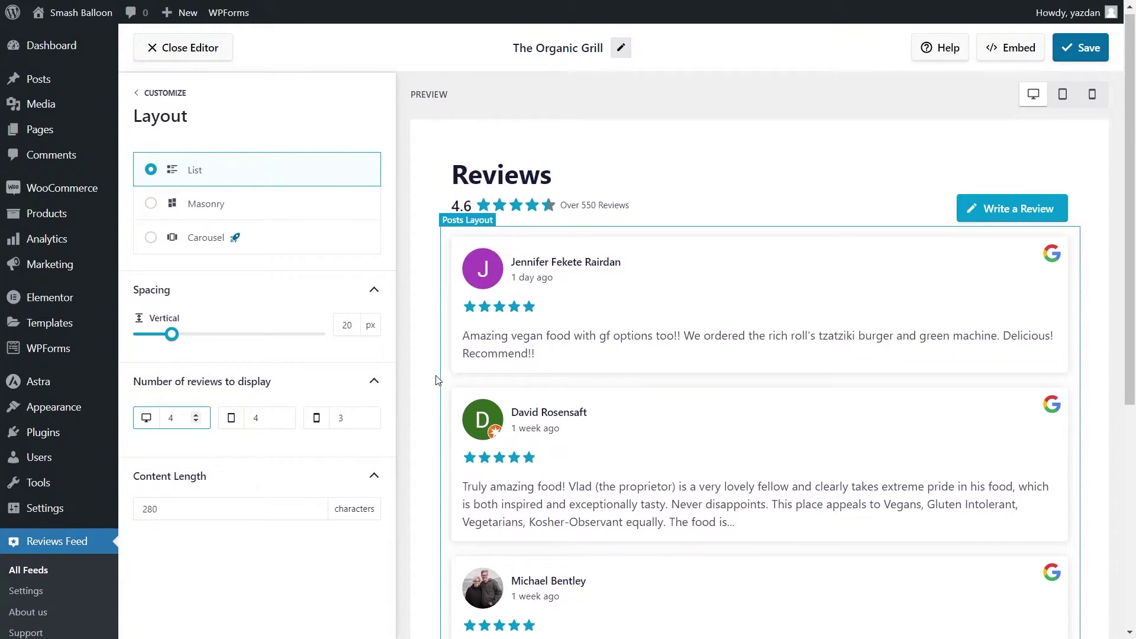
{"action": "left_click", "coordinate": [1084, 49]}
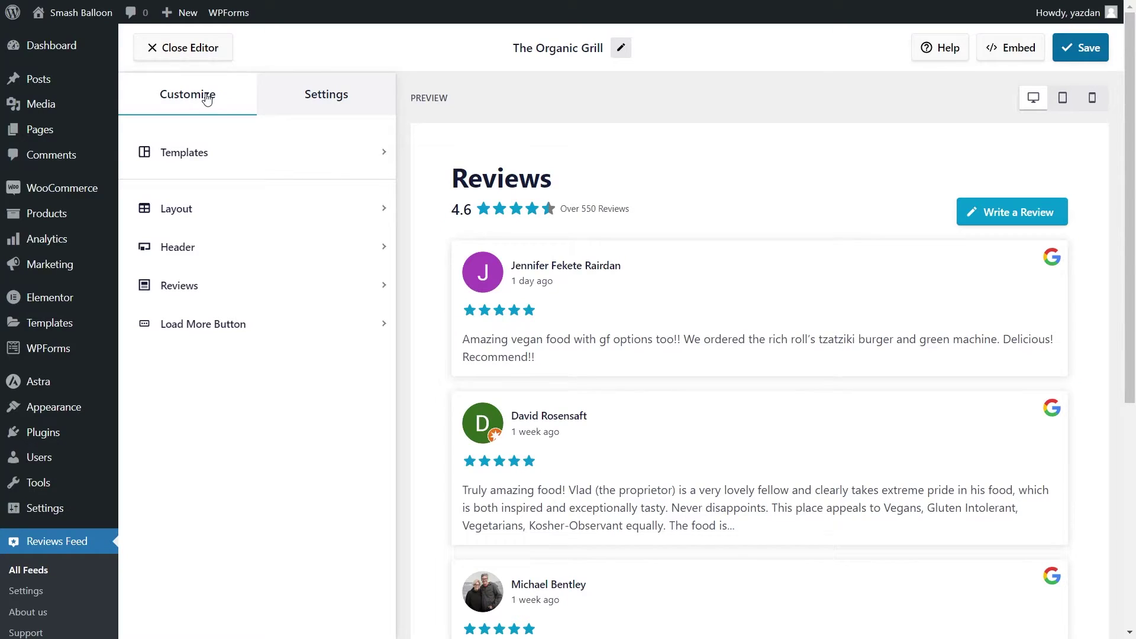
{"action": "left_click", "coordinate": [220, 286]}
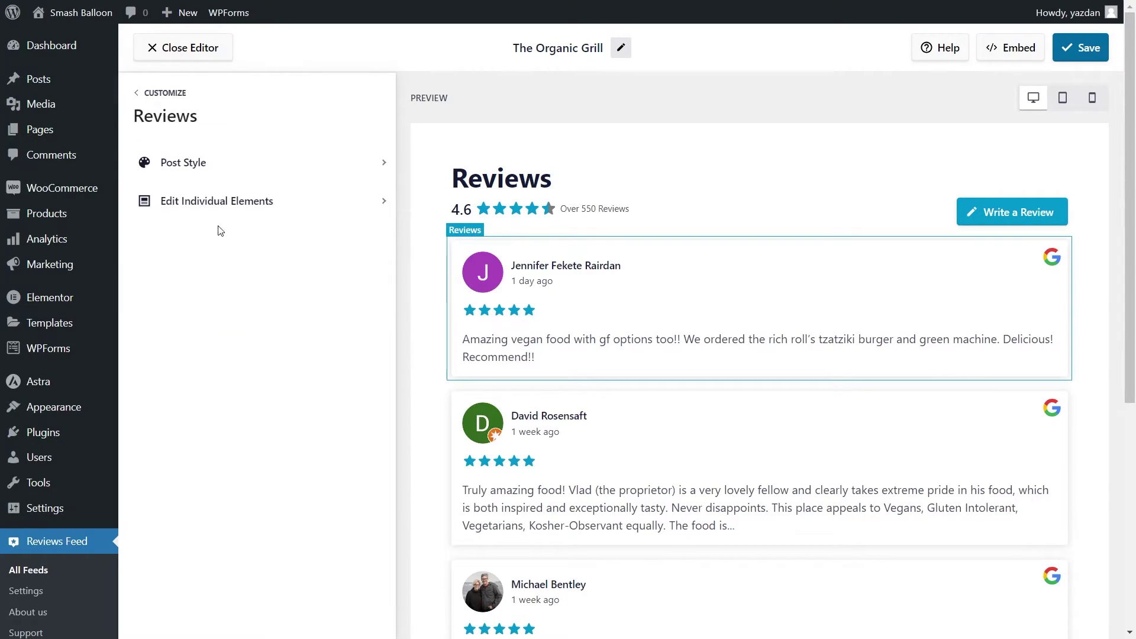
{"action": "left_click", "coordinate": [219, 207]}
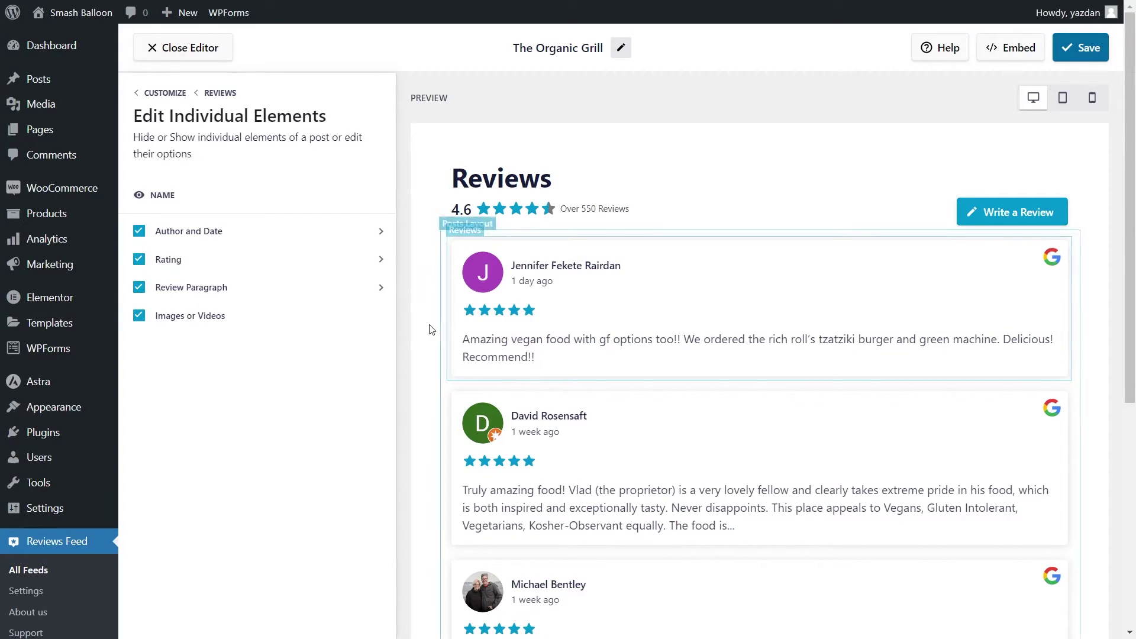
{"action": "left_click_drag", "start_coordinate": [359, 230], "coordinate": [358, 296]}
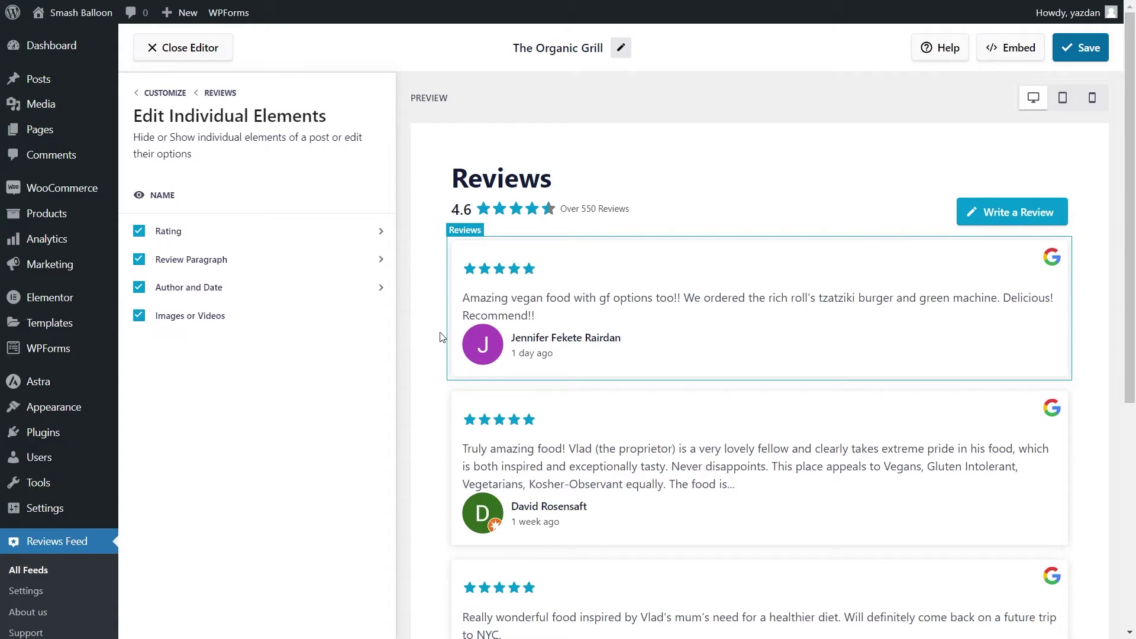
{"action": "left_click_drag", "start_coordinate": [359, 287], "coordinate": [357, 314]}
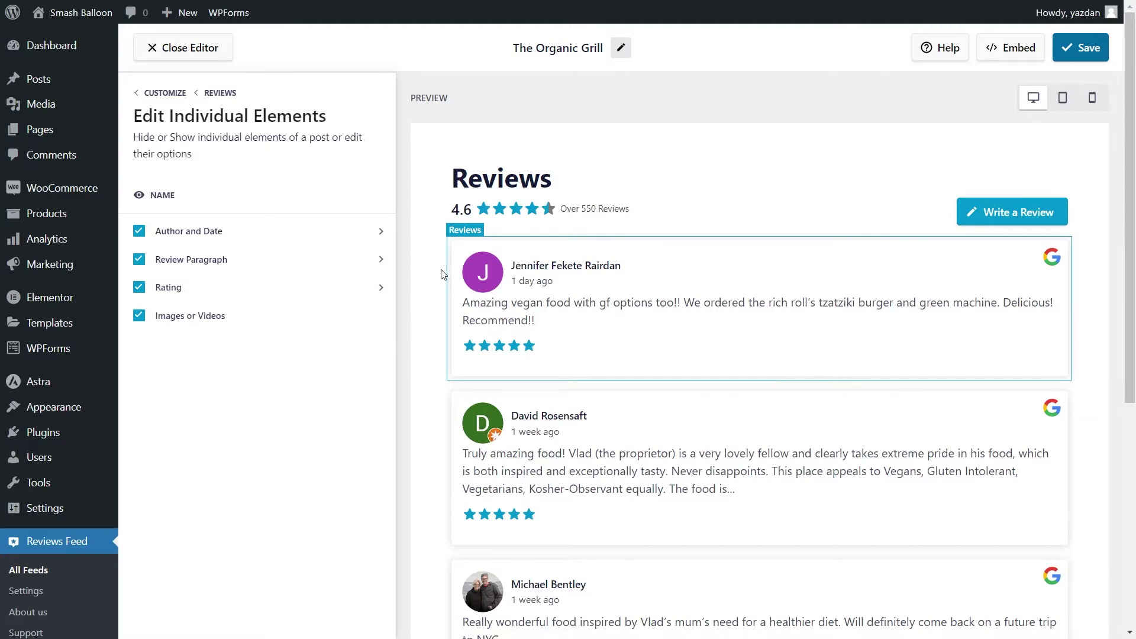
{"action": "left_click", "coordinate": [139, 289]}
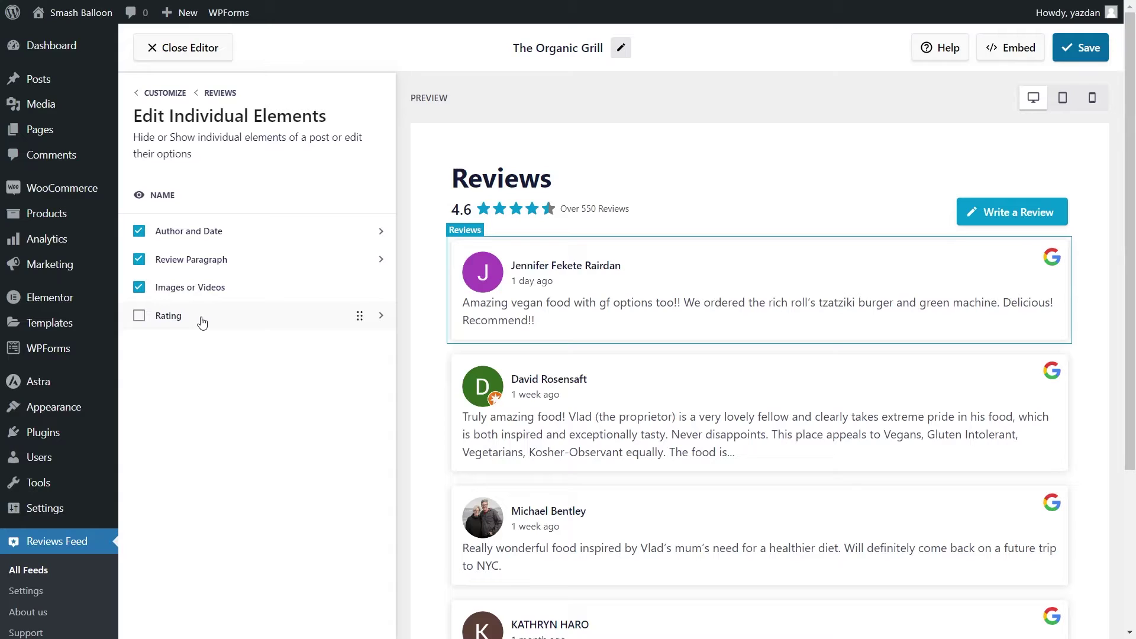
{"action": "left_click", "coordinate": [139, 316]}
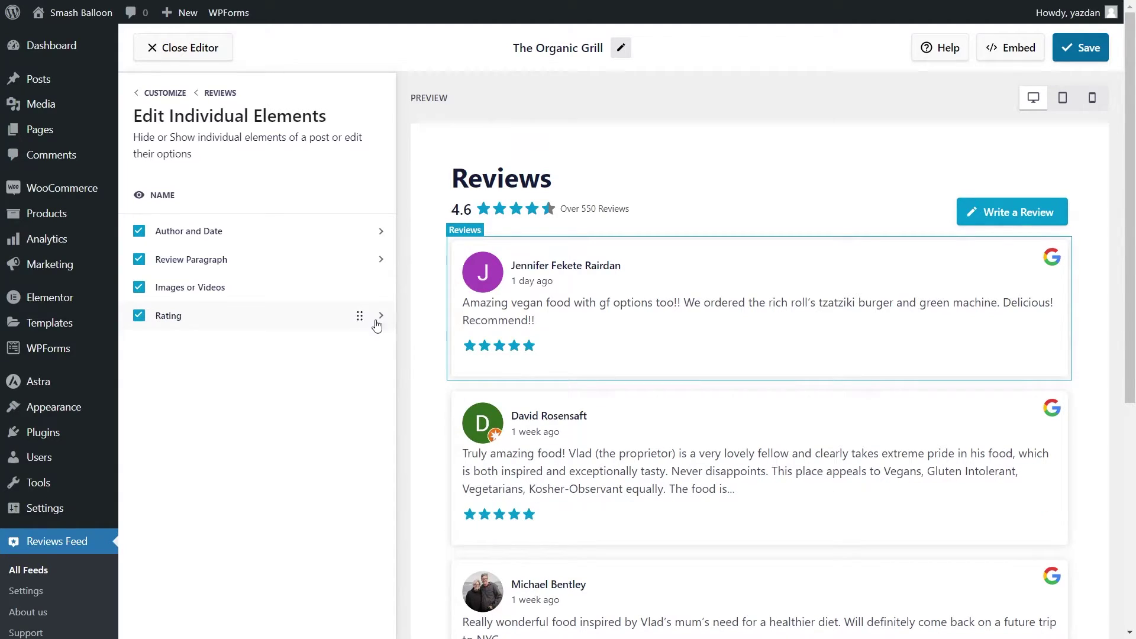
{"action": "left_click_drag", "start_coordinate": [355, 318], "coordinate": [356, 257]}
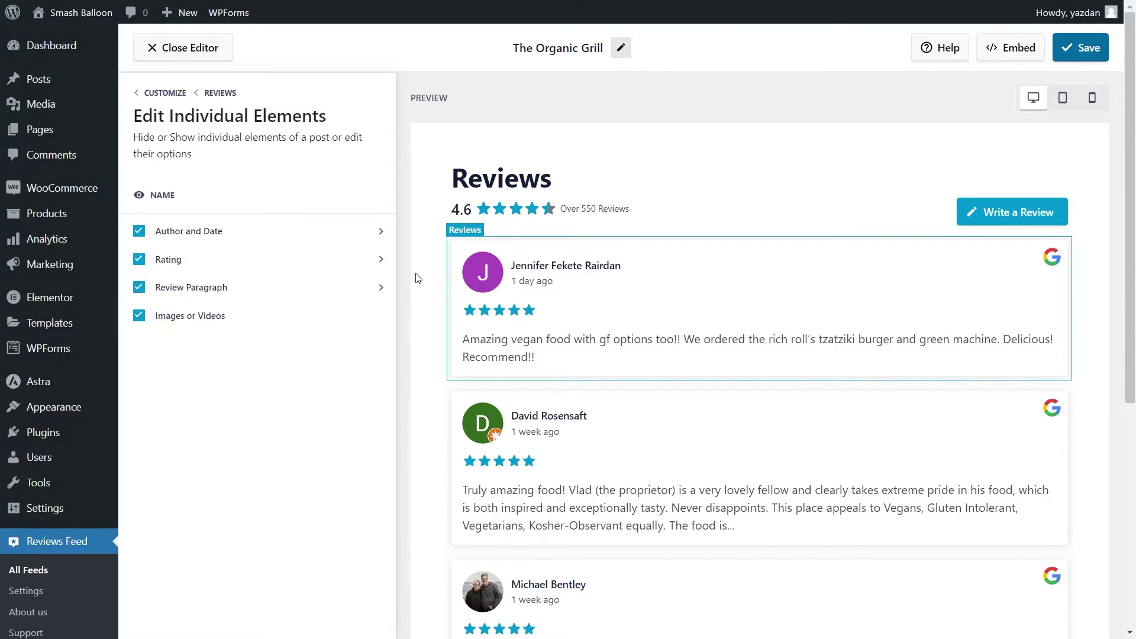
{"action": "left_click", "coordinate": [1082, 47]}
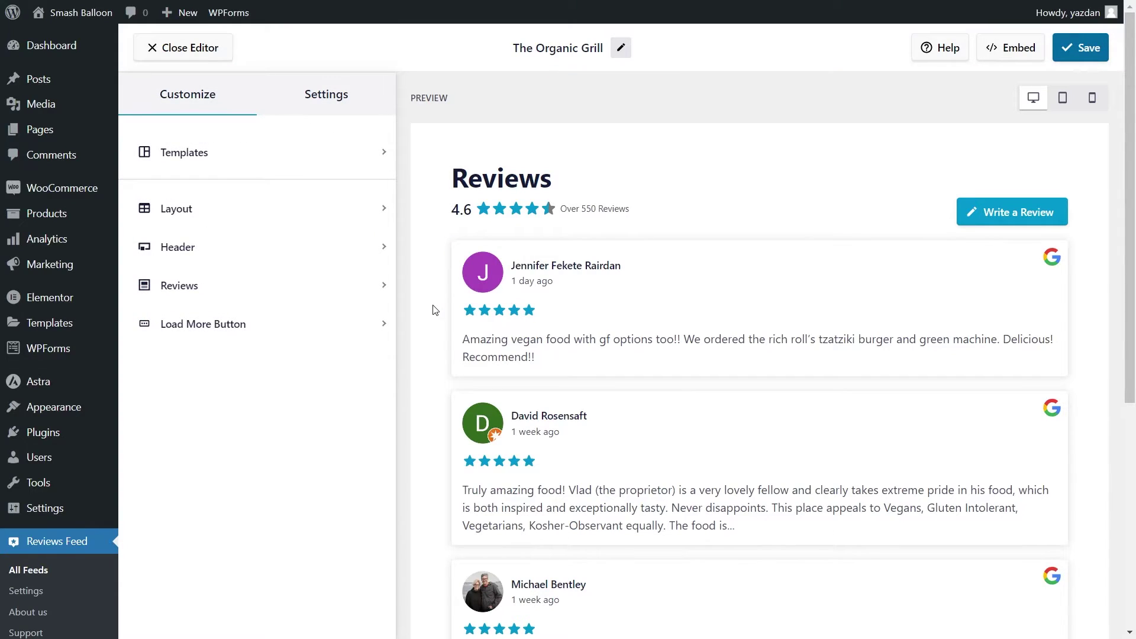
Open Settings > Filters and look through the review filter options without changing them.
{"action": "left_click", "coordinate": [323, 99]}
{"action": "left_click", "coordinate": [218, 227]}
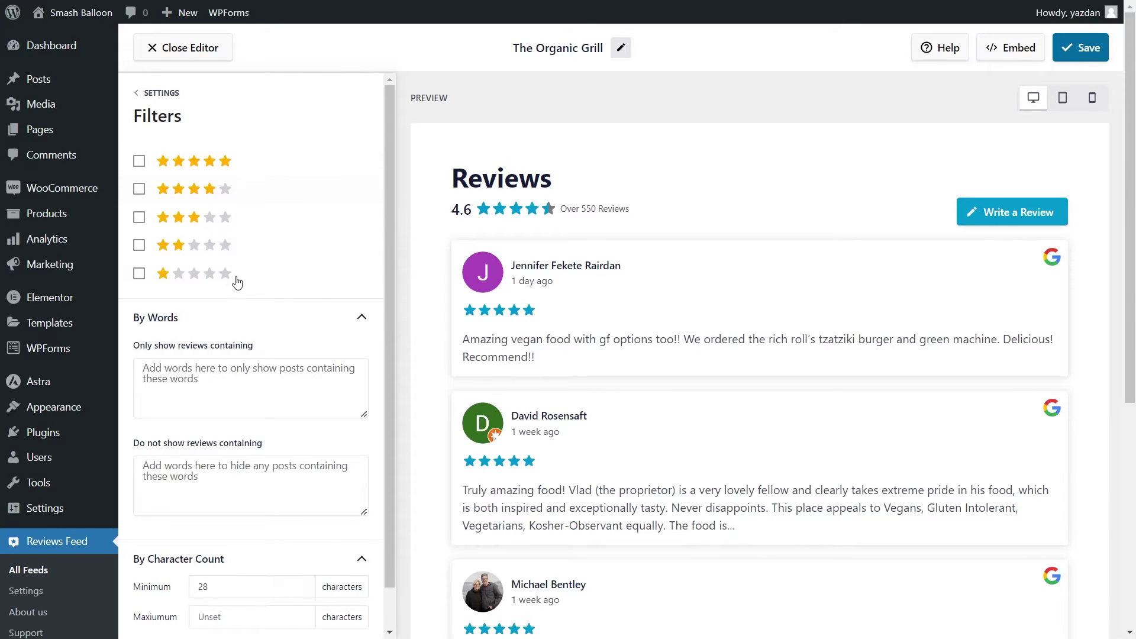
{"action": "scroll", "coordinate": [238, 332], "scroll_direction": "down", "scroll_amount": 1}
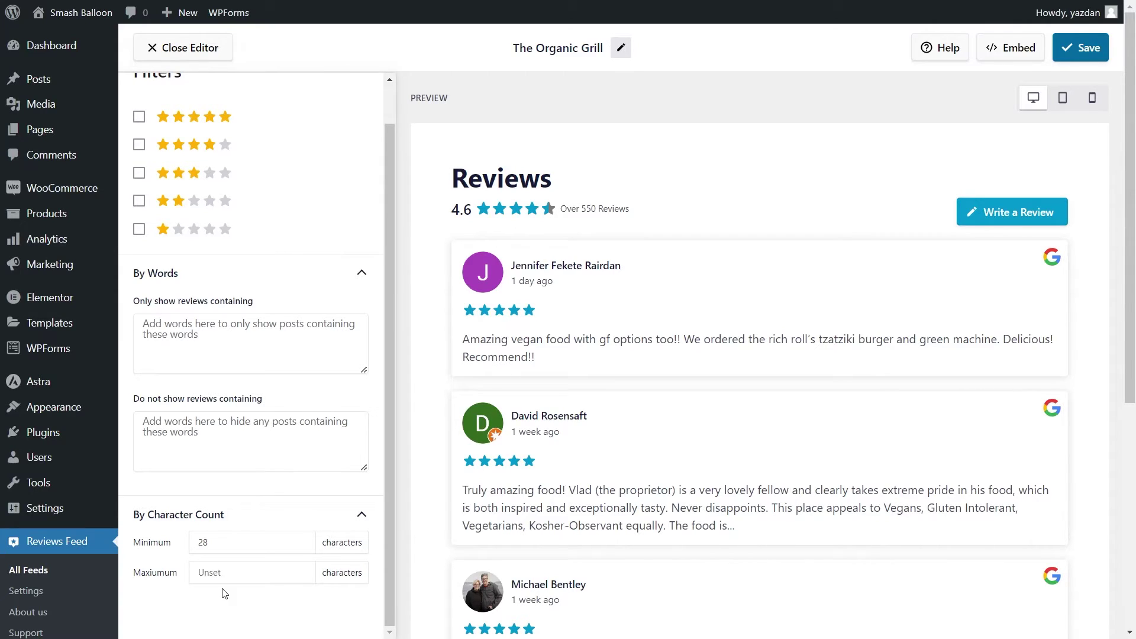
{"action": "scroll", "coordinate": [225, 594], "scroll_direction": "up", "scroll_amount": 2}
Try Moderation's enable toggle, review checkboxes and hide option, then switch moderation off and save.
{"action": "left_click", "coordinate": [154, 94]}
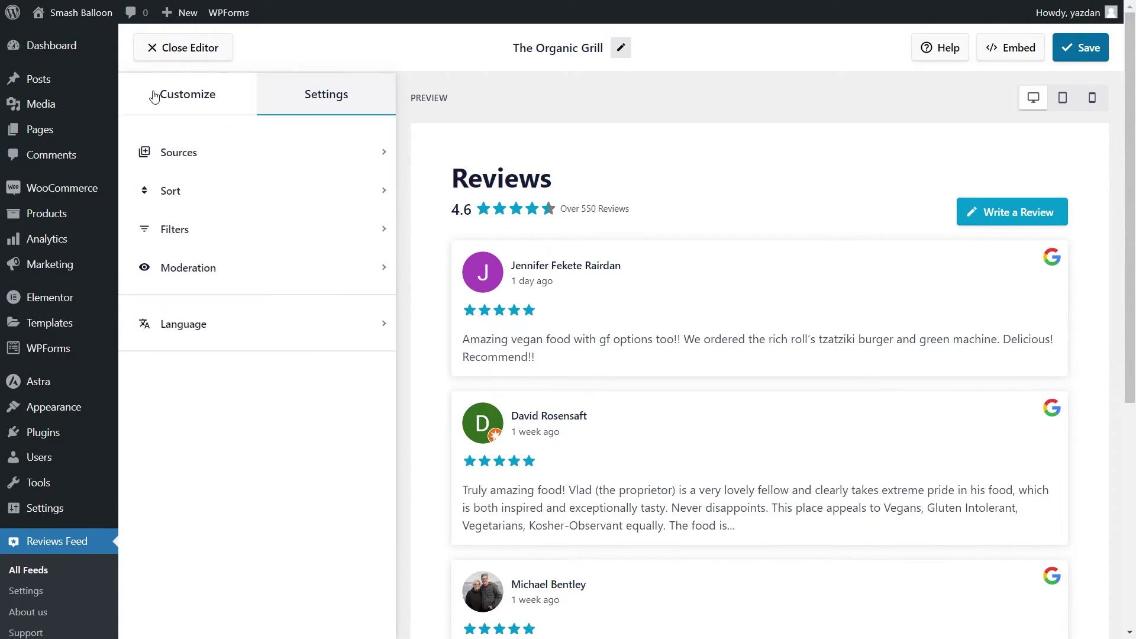
{"action": "left_click", "coordinate": [201, 268]}
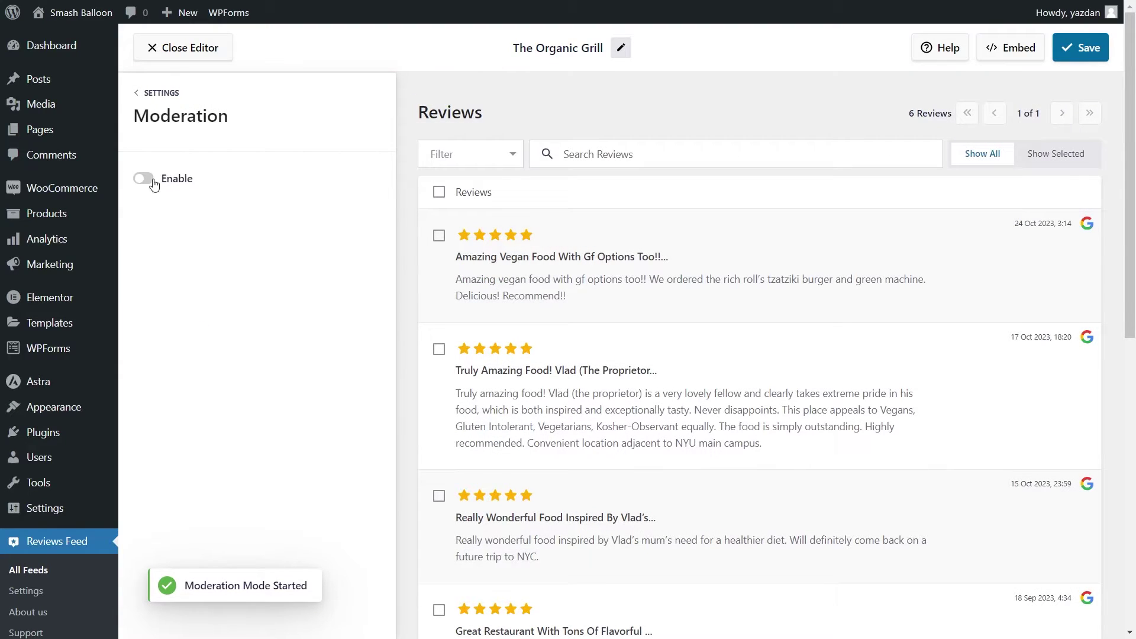
{"action": "left_click", "coordinate": [151, 184]}
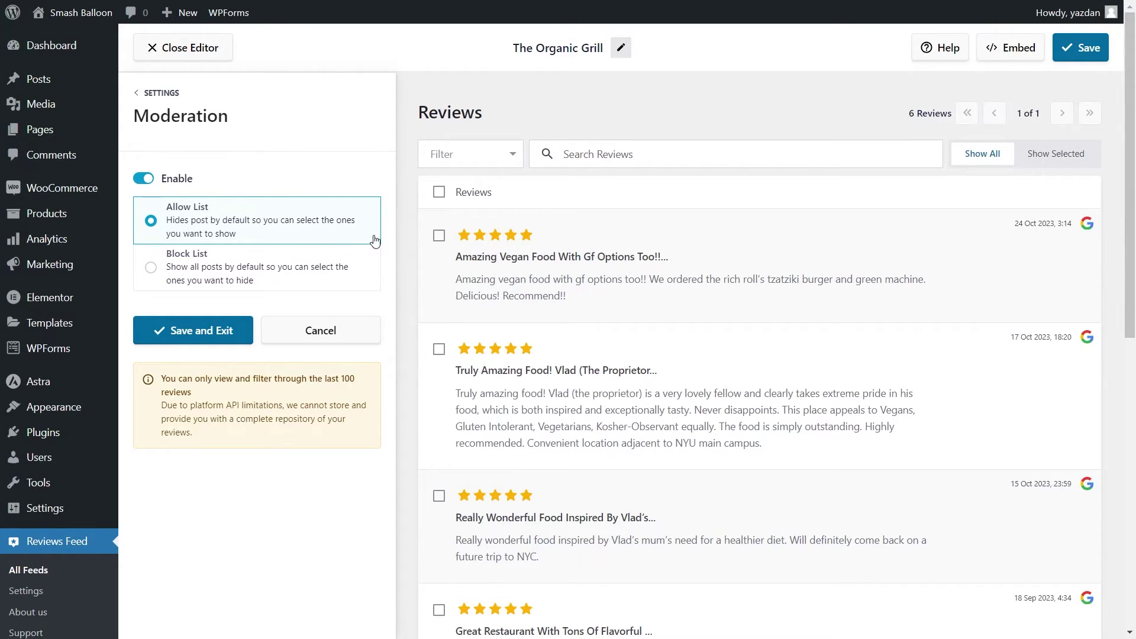
{"action": "left_click", "coordinate": [439, 235]}
{"action": "left_click", "coordinate": [439, 348]}
{"action": "left_click", "coordinate": [281, 273]}
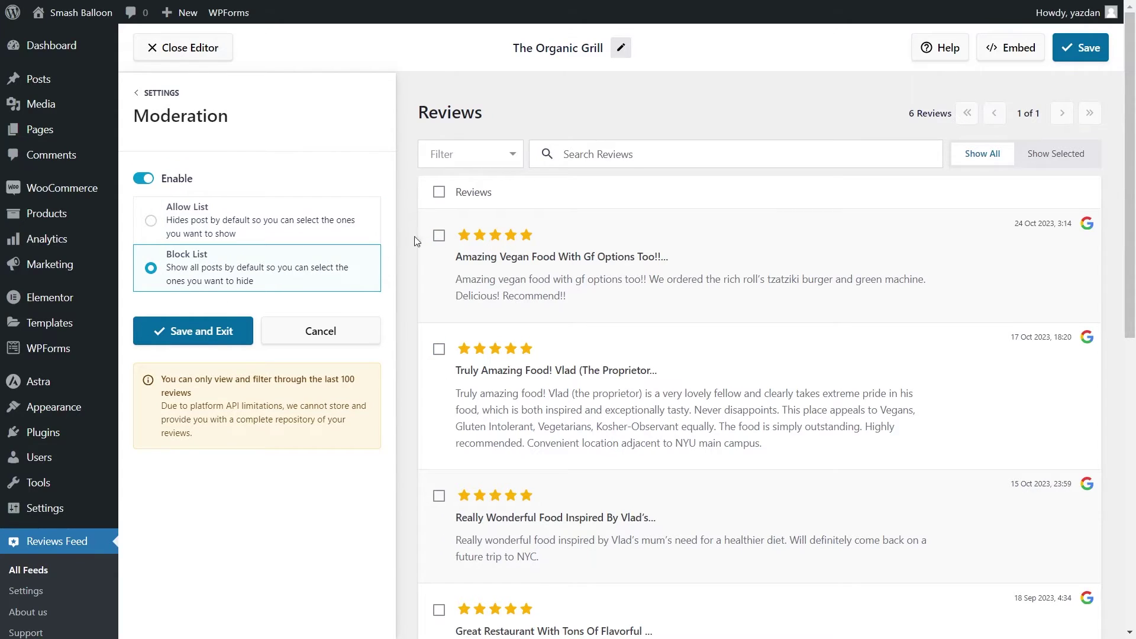
{"action": "scroll", "coordinate": [418, 319], "scroll_direction": "down", "scroll_amount": 5}
{"action": "scroll", "coordinate": [414, 321], "scroll_direction": "down", "scroll_amount": 1}
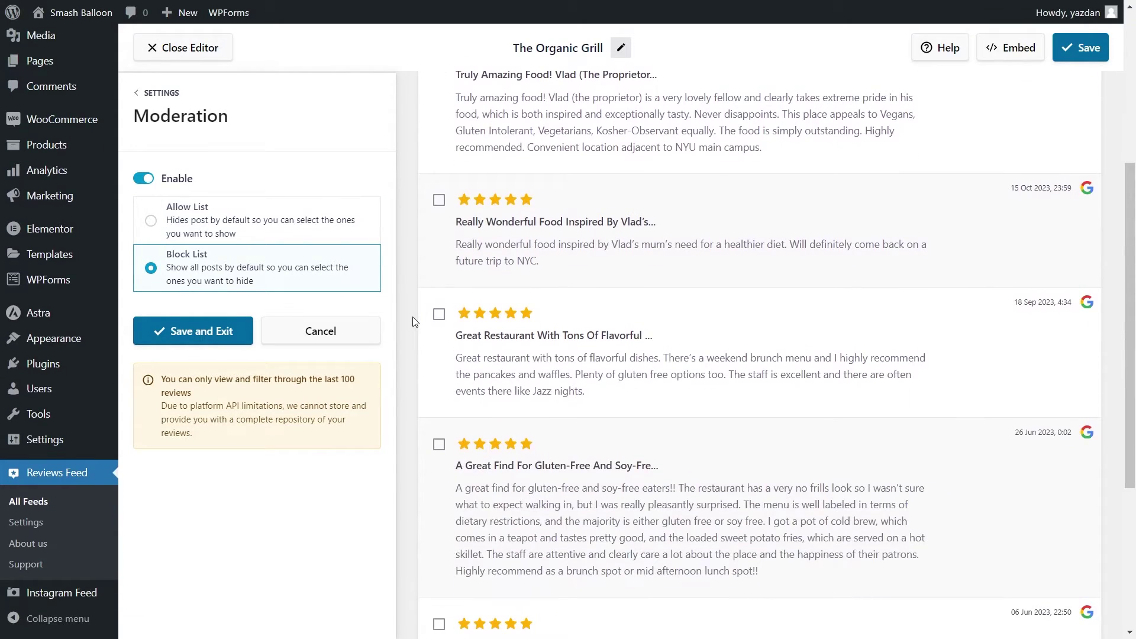
{"action": "left_click", "coordinate": [150, 179]}
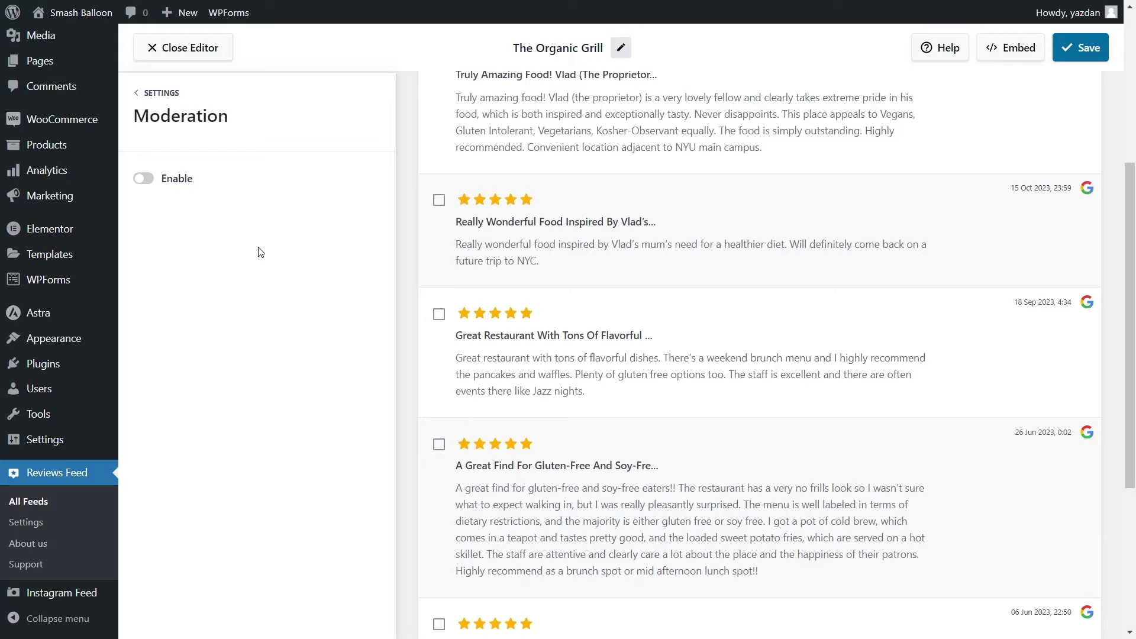
{"action": "left_click", "coordinate": [1084, 49]}
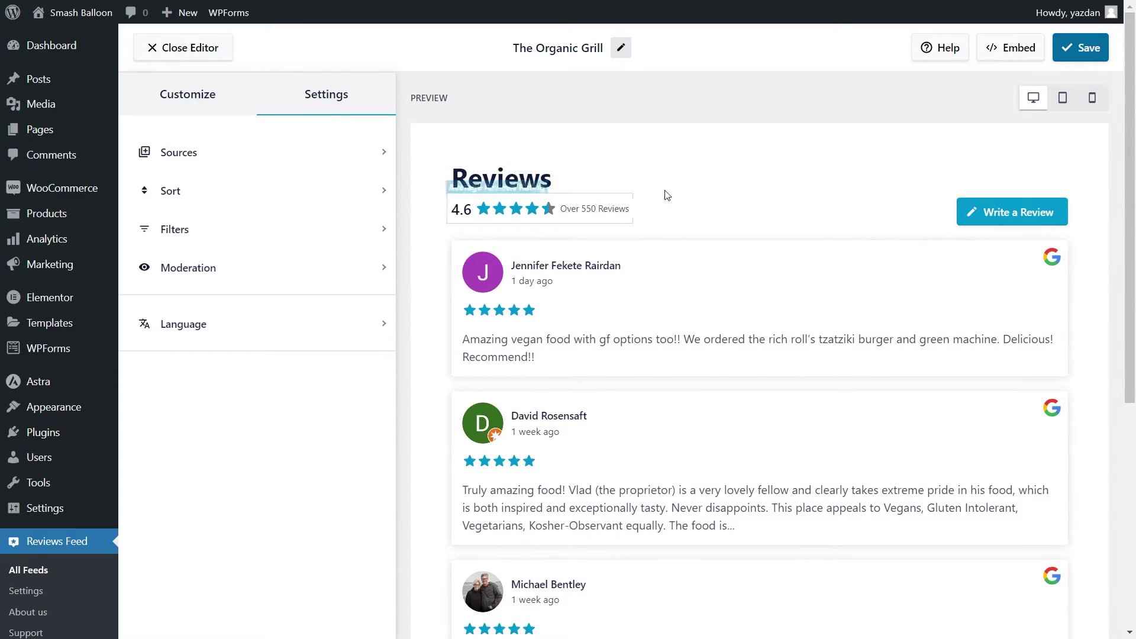
Copy the feed's embed shortcode and add the feed to the Home page.
{"action": "left_click", "coordinate": [1000, 48]}
{"action": "left_click", "coordinate": [777, 303]}
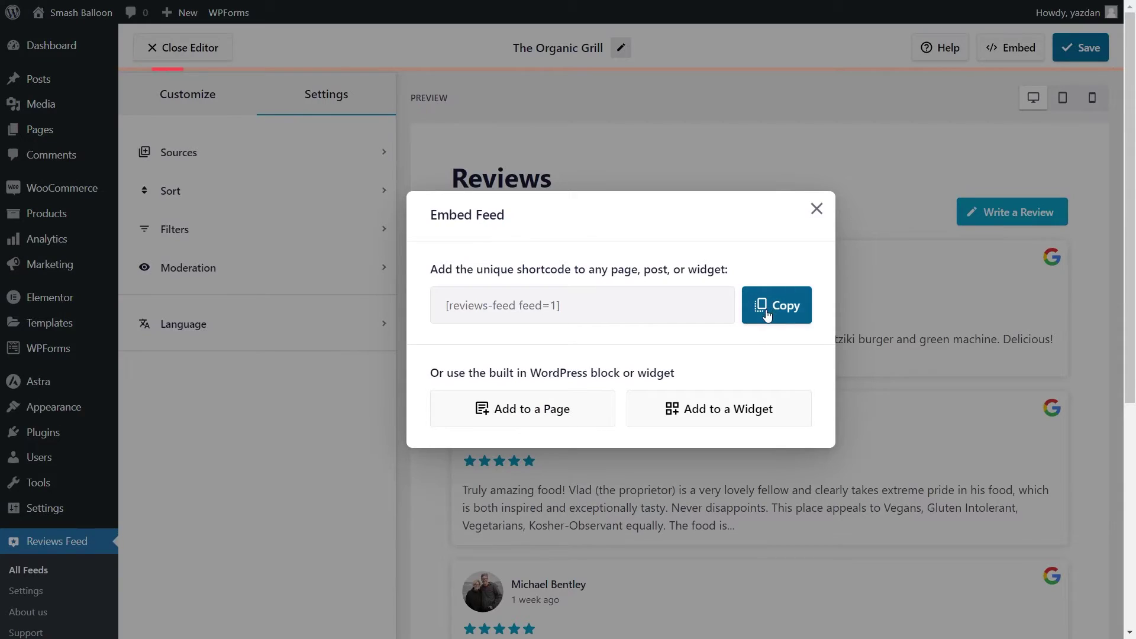
{"action": "left_click", "coordinate": [521, 411]}
{"action": "left_click", "coordinate": [520, 419]}
{"action": "left_click", "coordinate": [521, 380]}
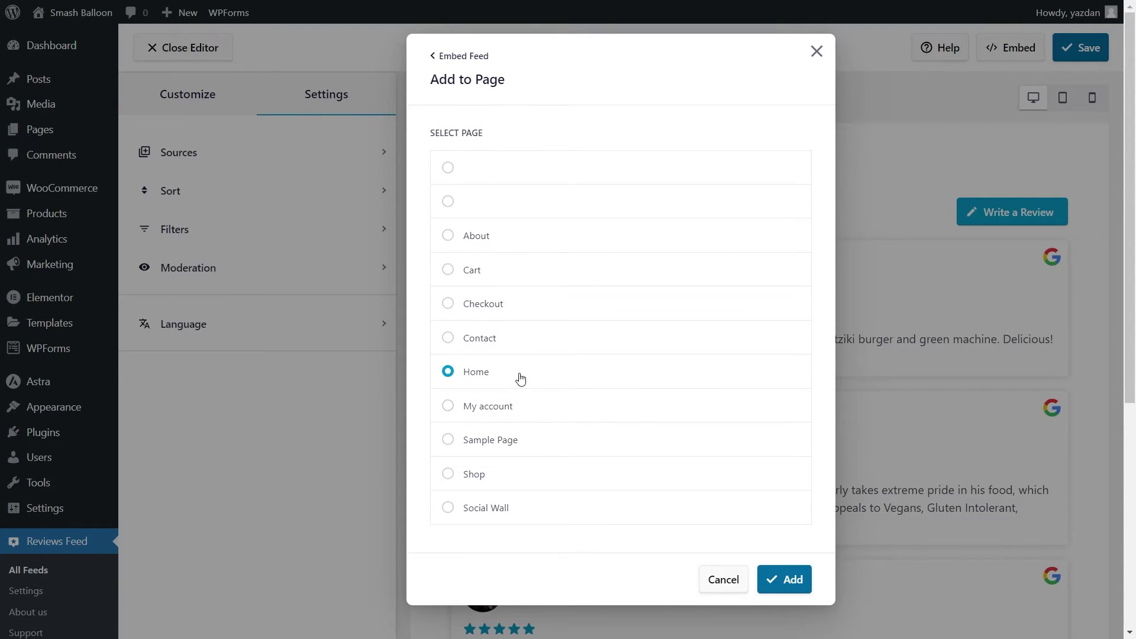
{"action": "left_click", "coordinate": [787, 580]}
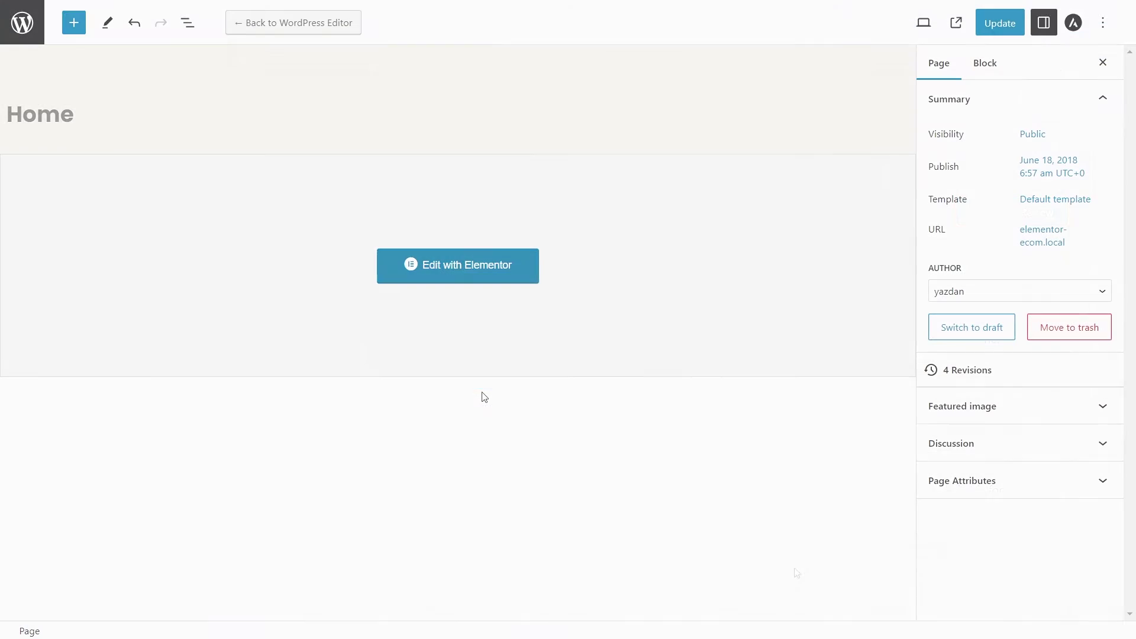
Open the Home page in Elementor and drop a Shortcode widget below the Customer Reviews divider.
{"action": "left_click", "coordinate": [452, 274]}
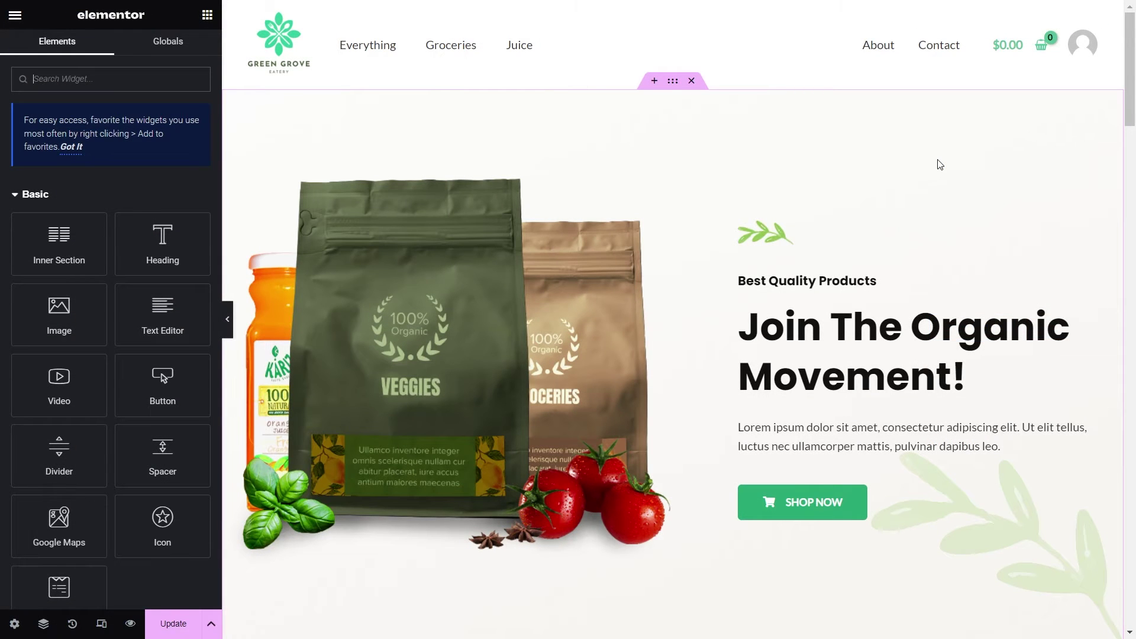
{"action": "scroll", "coordinate": [941, 164], "scroll_direction": "down", "scroll_amount": 10}
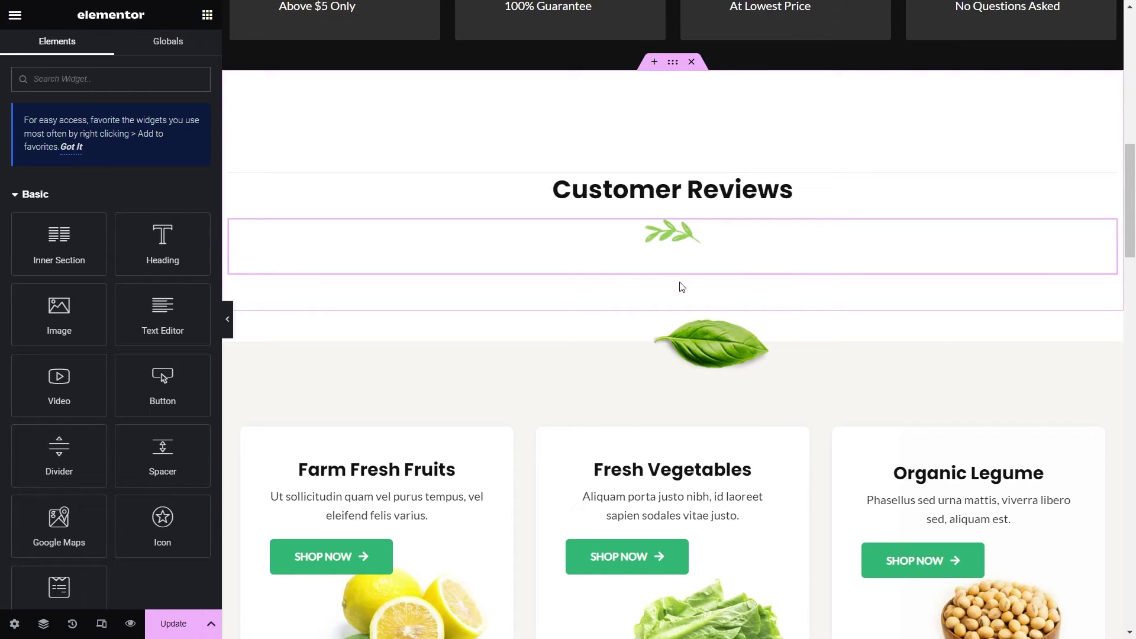
{"action": "type", "text": "shortcode"}
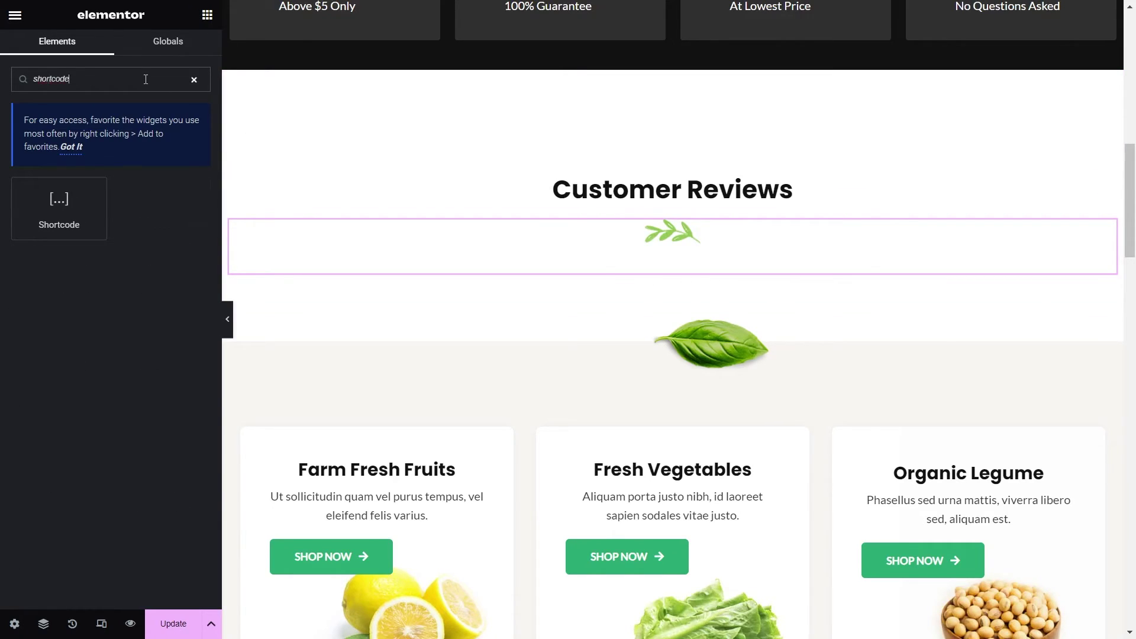
{"action": "left_click_drag", "start_coordinate": [66, 210], "coordinate": [594, 260]}
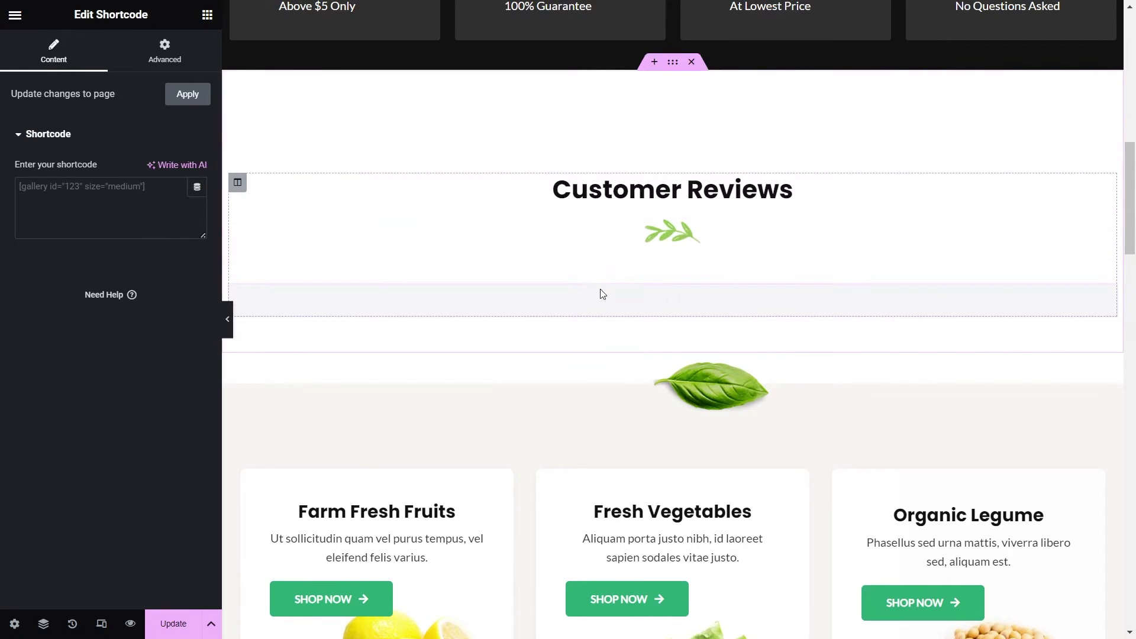
Paste [reviews-feed feed=1] into the shortcode block and update the home page.
{"action": "left_click", "coordinate": [109, 206]}
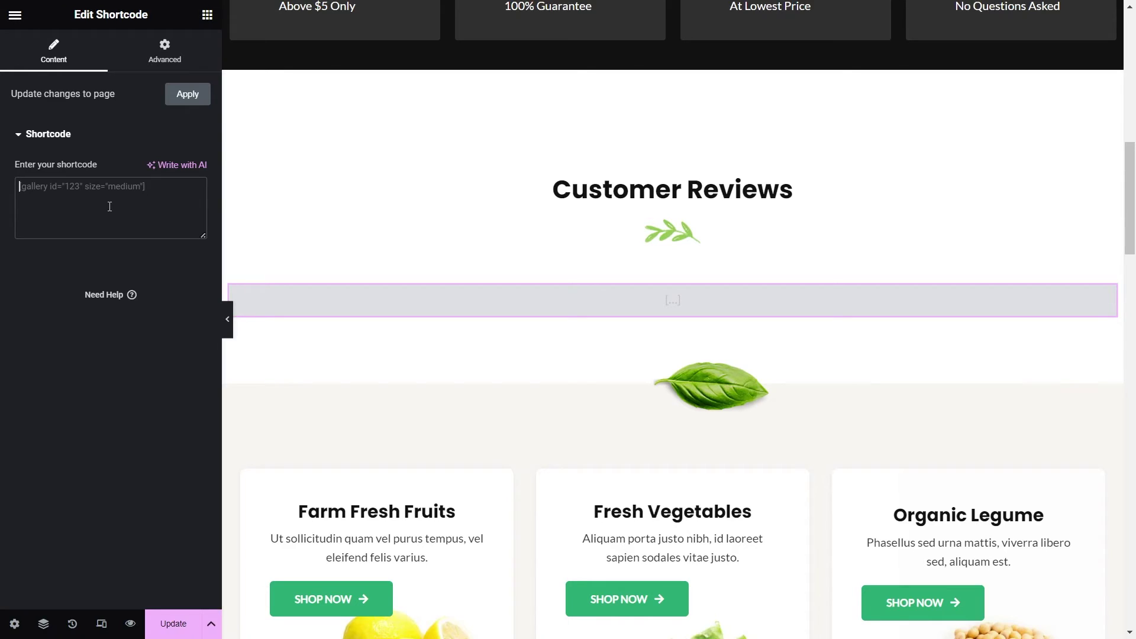
{"action": "key", "text": "ctrl+v"}
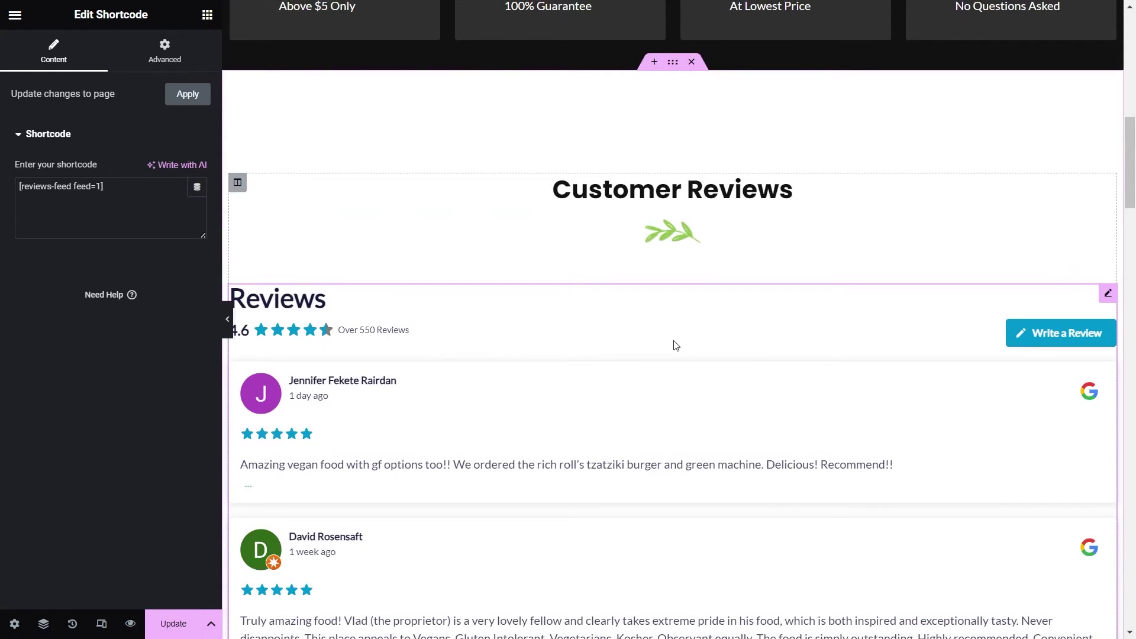
{"action": "scroll", "coordinate": [813, 350], "scroll_direction": "down", "scroll_amount": 2}
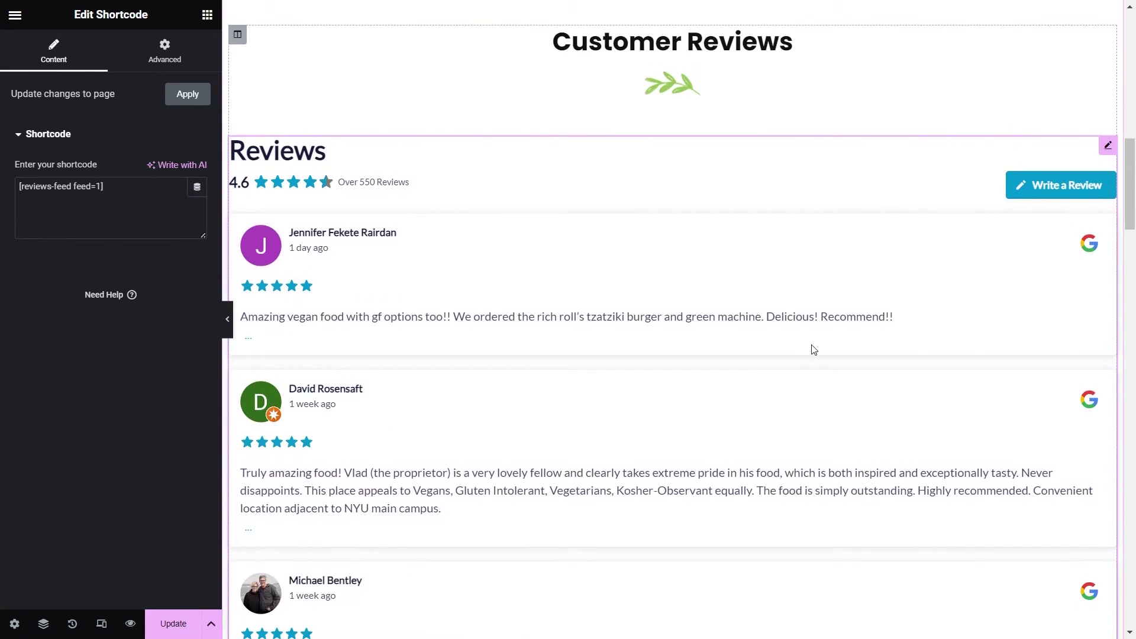
{"action": "scroll", "coordinate": [814, 350], "scroll_direction": "down", "scroll_amount": 5}
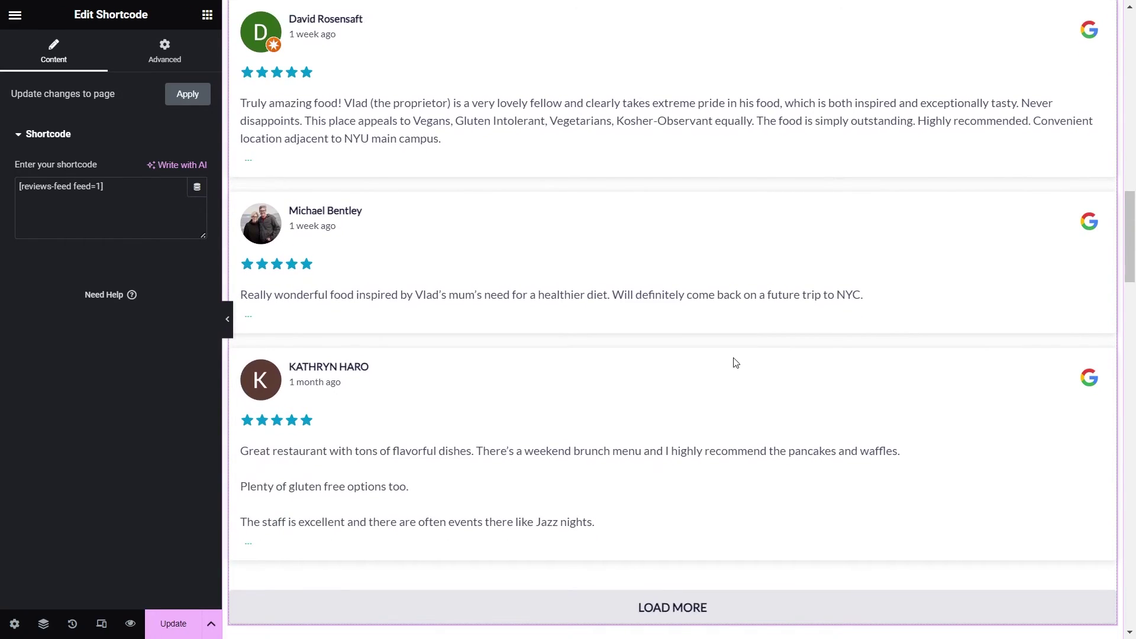
{"action": "left_click", "coordinate": [175, 629]}
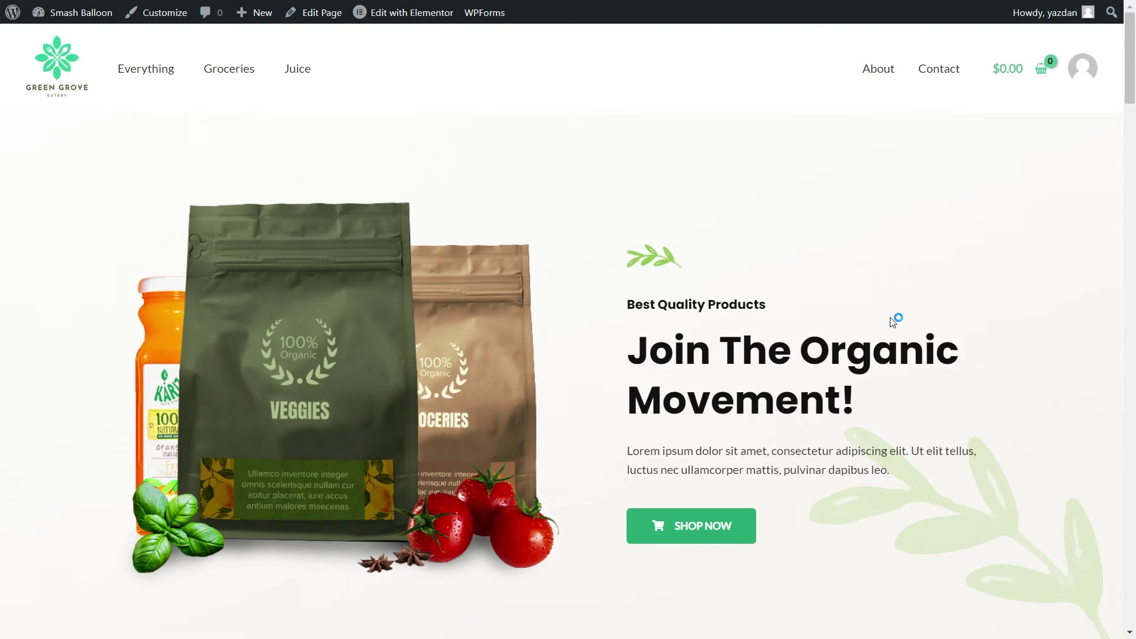
Scroll the live home page to The Organic Grill's Google reviews feed and load more reviews.
{"action": "scroll", "coordinate": [890, 317], "scroll_direction": "down", "scroll_amount": 10}
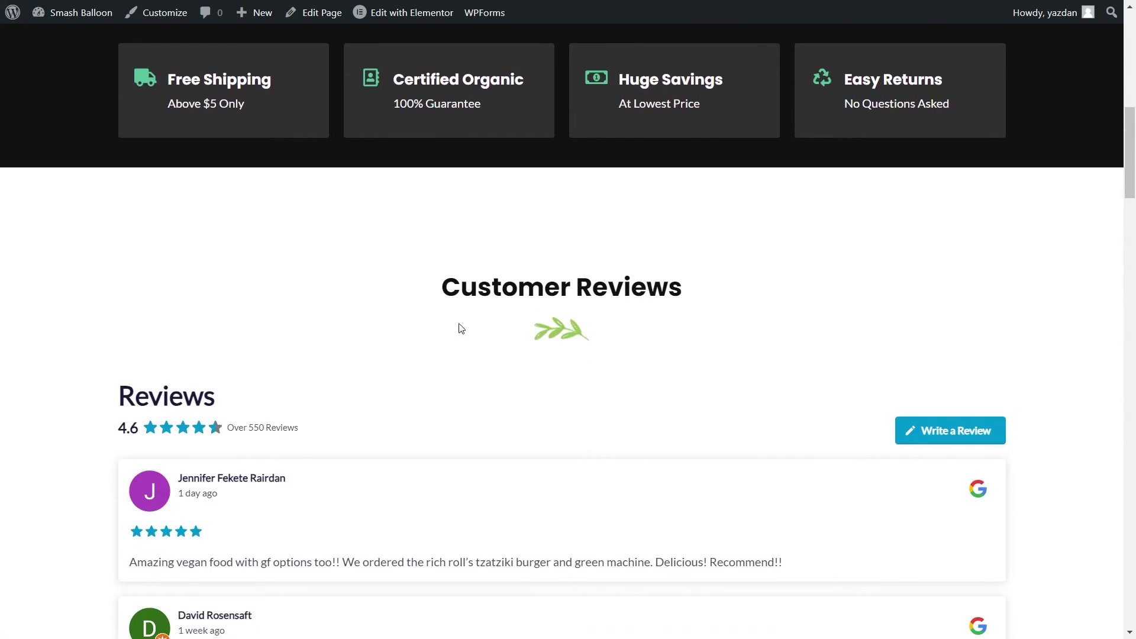
{"action": "scroll", "coordinate": [687, 324], "scroll_direction": "down", "scroll_amount": 3}
{"action": "scroll", "coordinate": [829, 304], "scroll_direction": "down", "scroll_amount": 3}
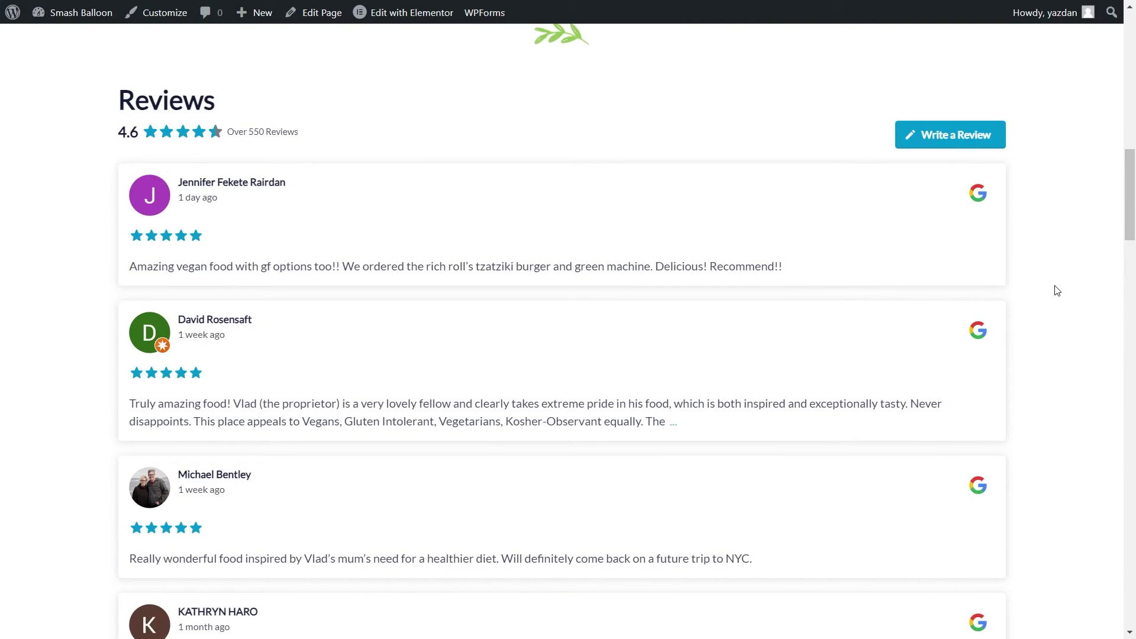
{"action": "scroll", "coordinate": [1056, 290], "scroll_direction": "down", "scroll_amount": 5}
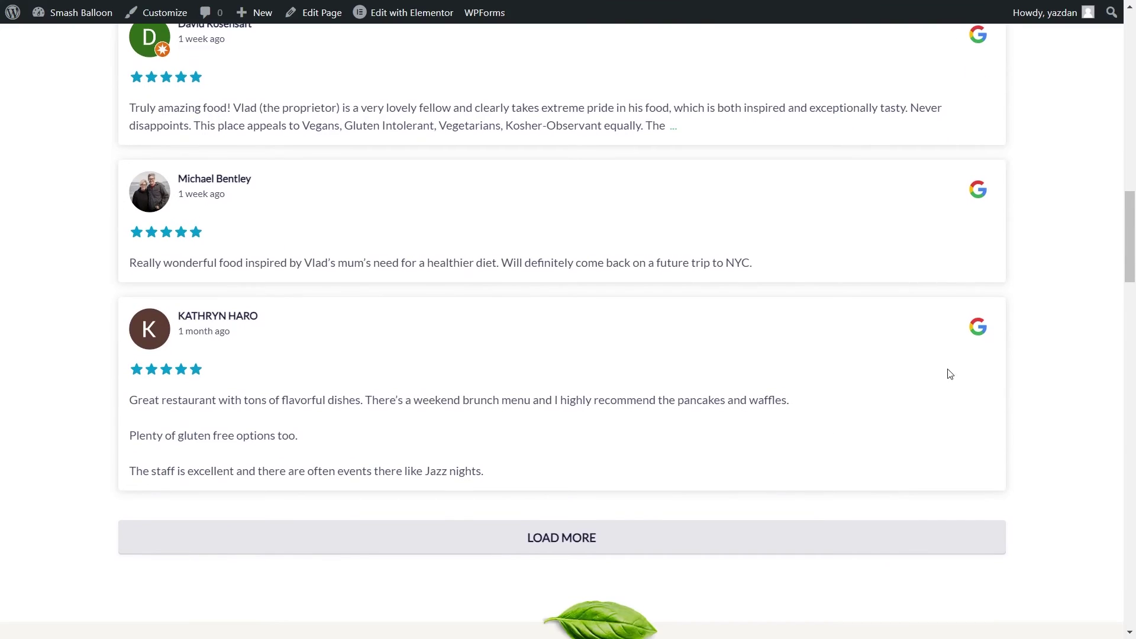
{"action": "left_click", "coordinate": [619, 548]}
{"action": "scroll", "coordinate": [1030, 476], "scroll_direction": "down", "scroll_amount": 5}
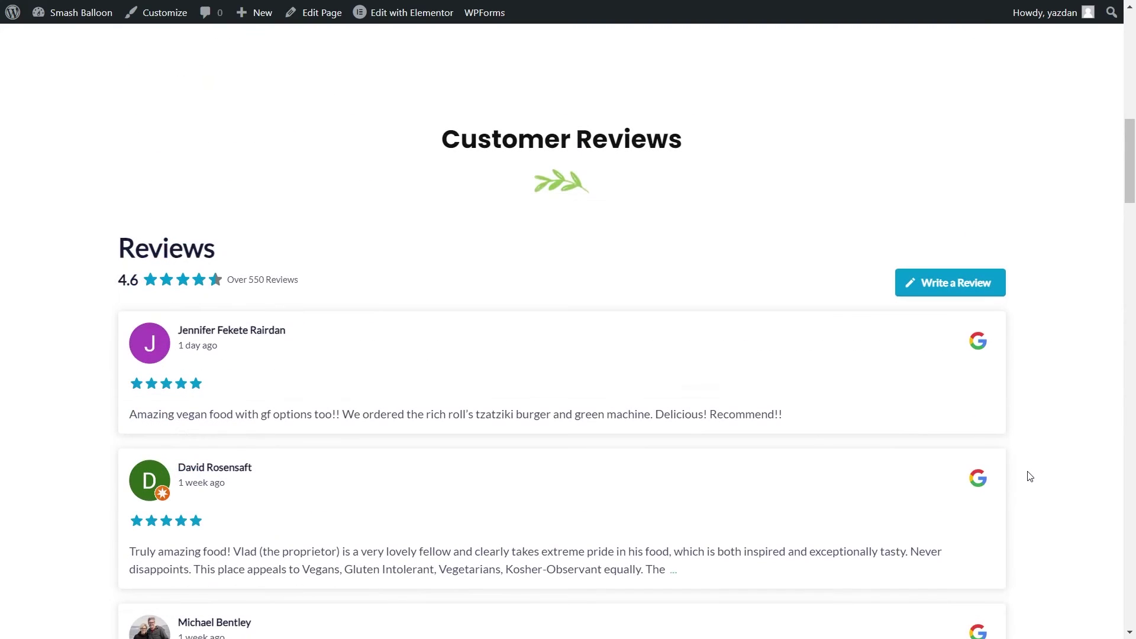
Open Google's review-writing dialog for The Organic Grill from the feed's Write a Review link.
{"action": "left_click", "coordinate": [968, 289]}
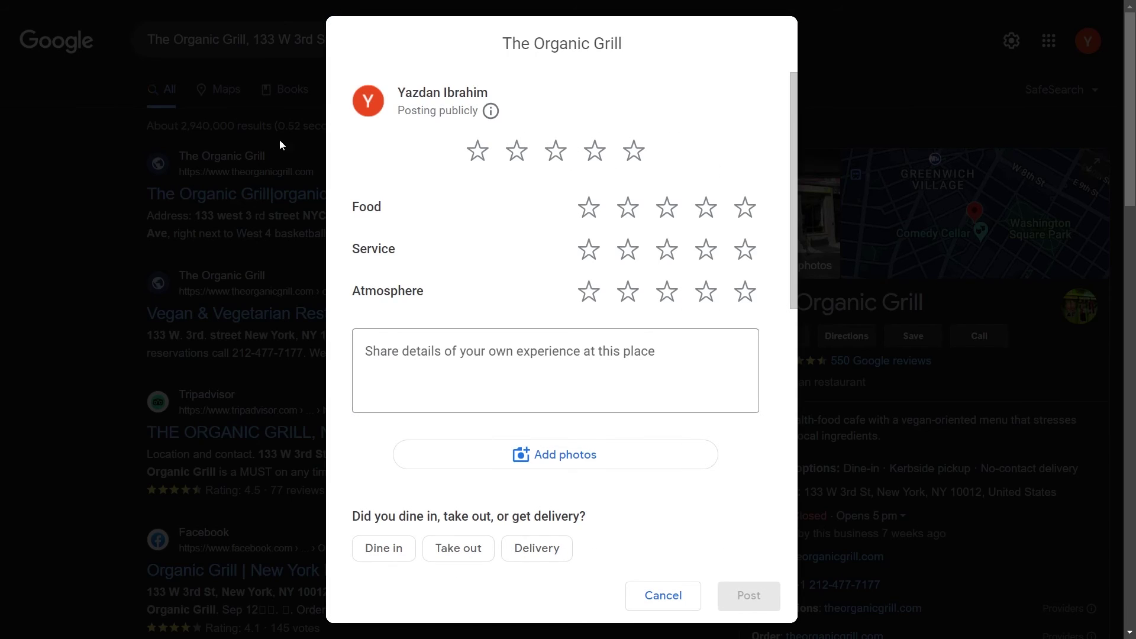